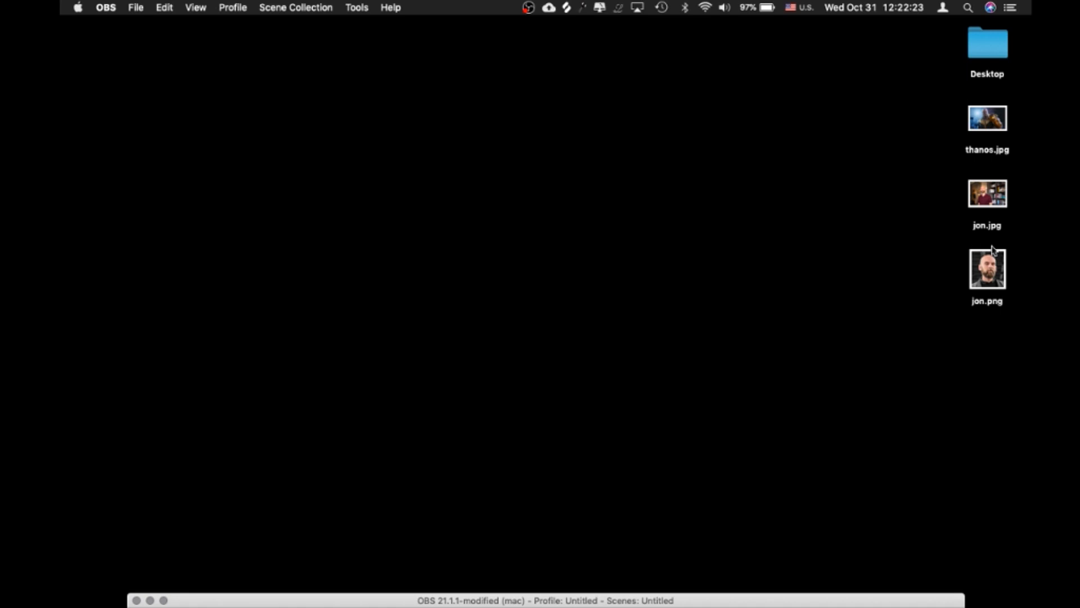
Preview the desktop images jon.png and thanos.jpg, and close the preview
key(space)
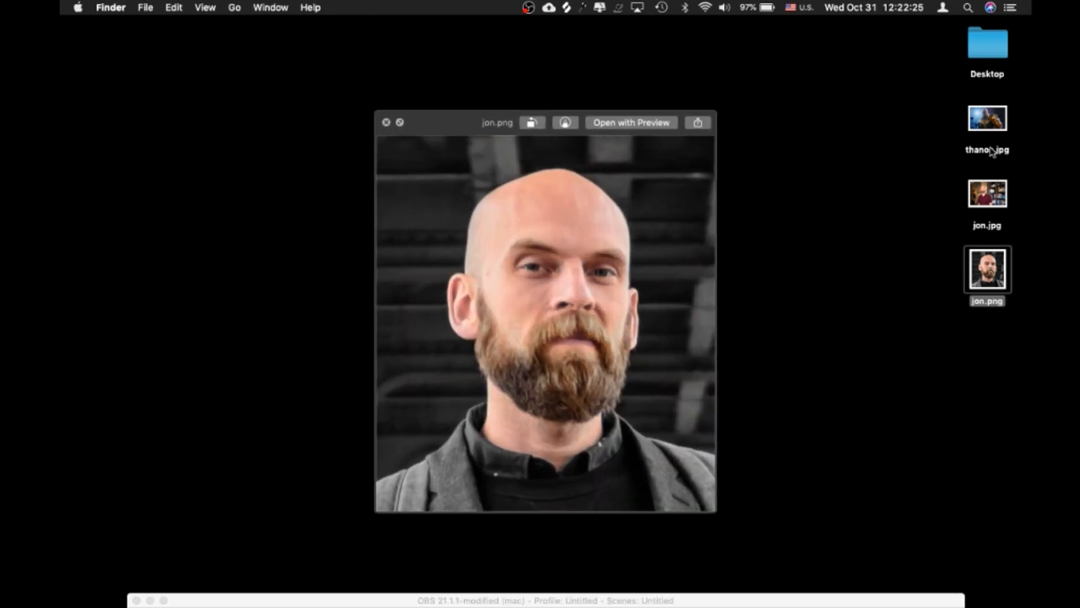
click(986, 117)
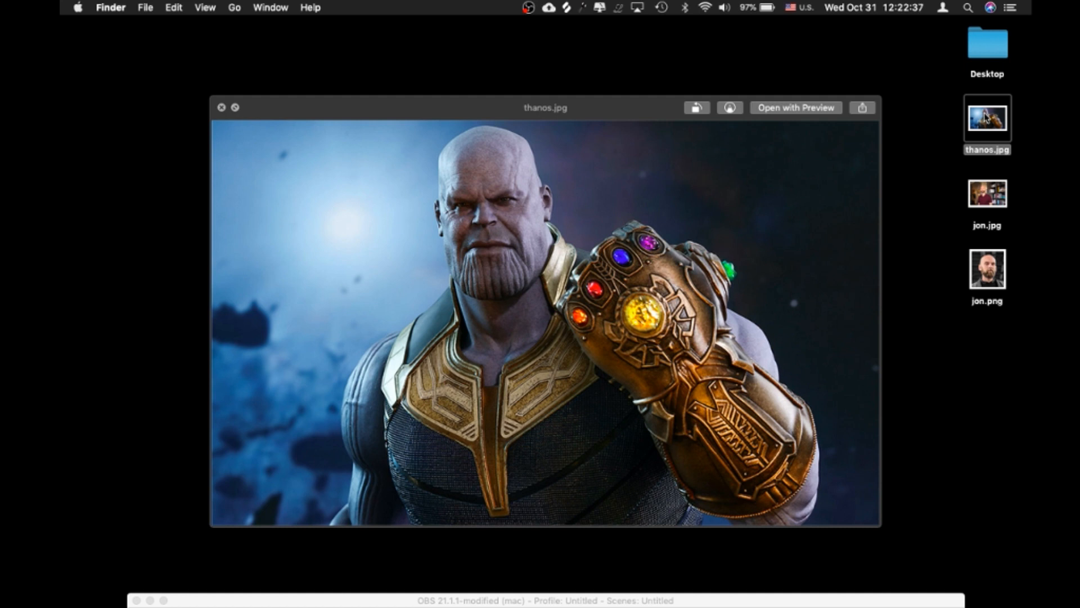
key(space)
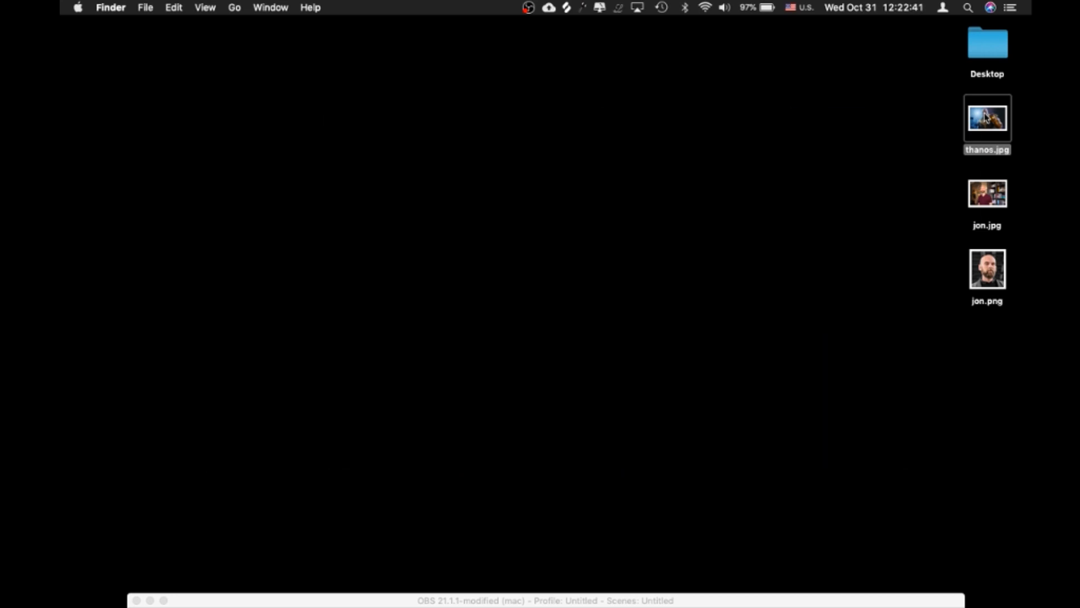
Switch to Photoshop and open thanos.jpg from the Desktop folder
key(super+Tab)
click(619, 323)
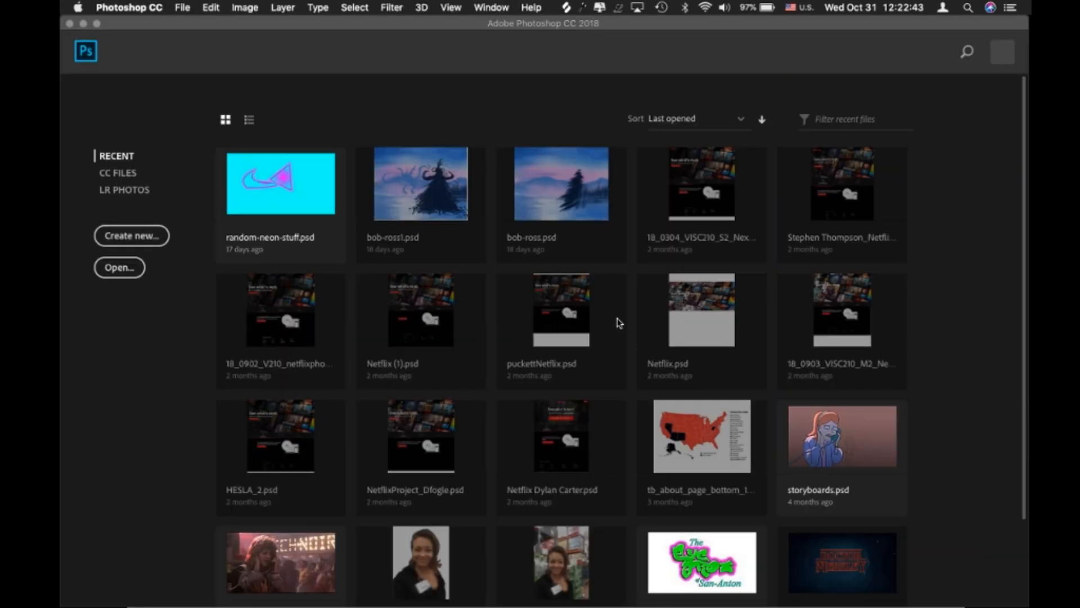
click(133, 236)
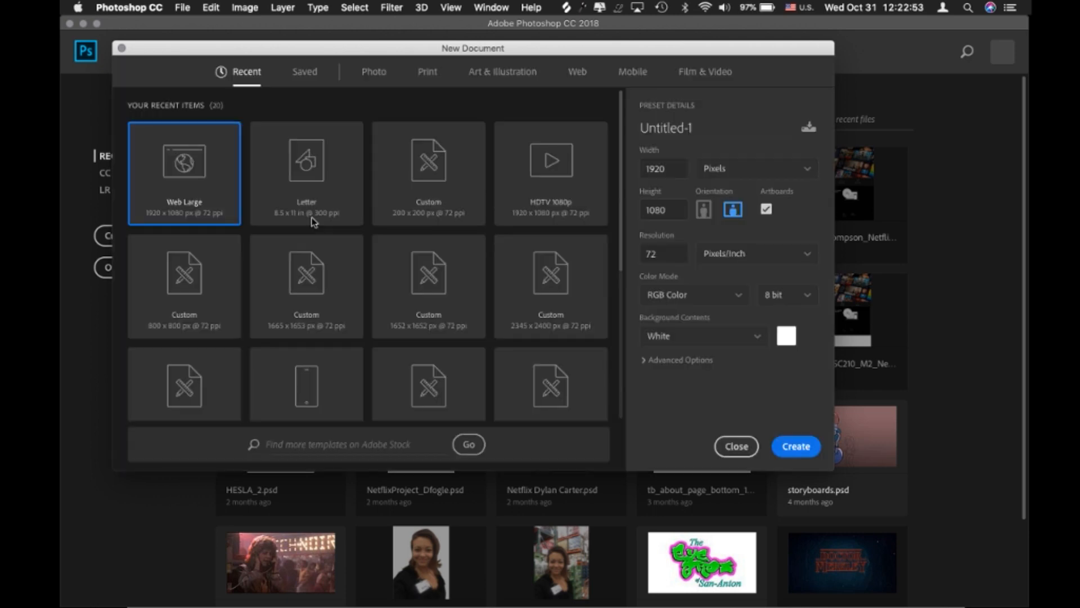
click(122, 49)
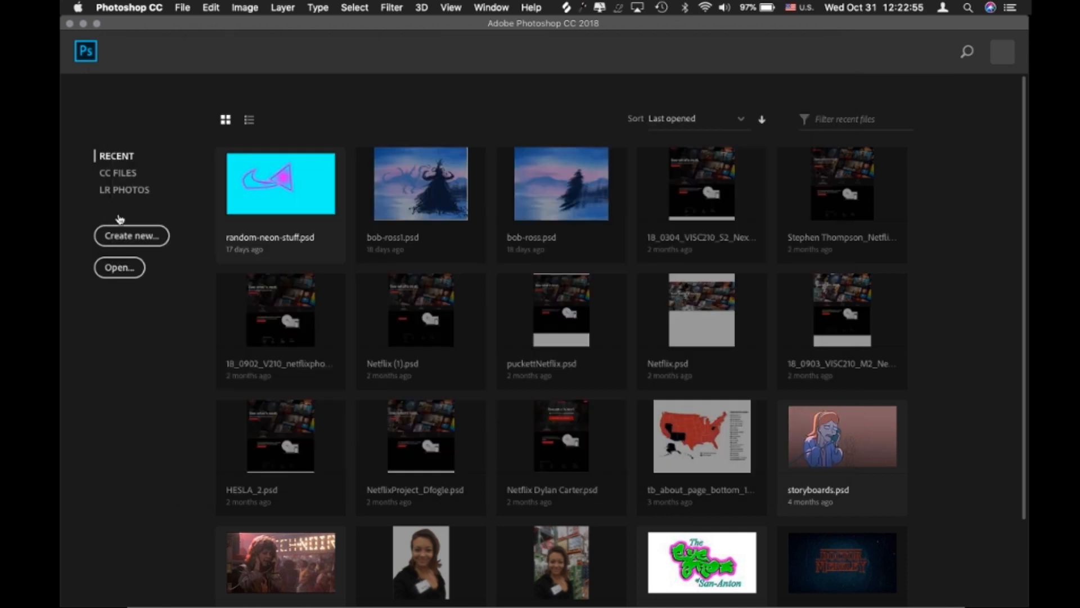
click(118, 279)
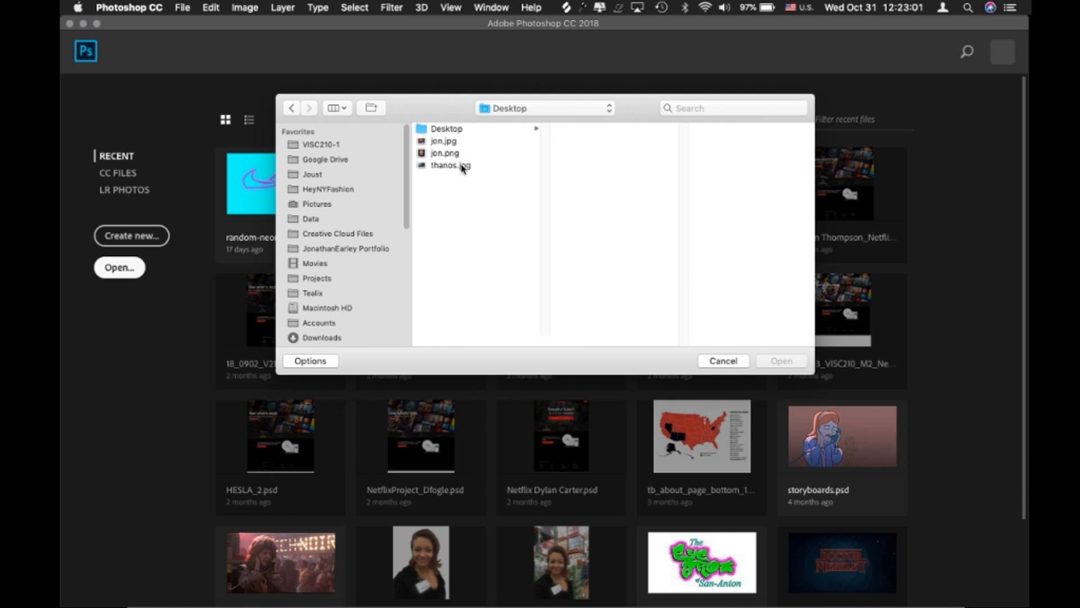
click(462, 168)
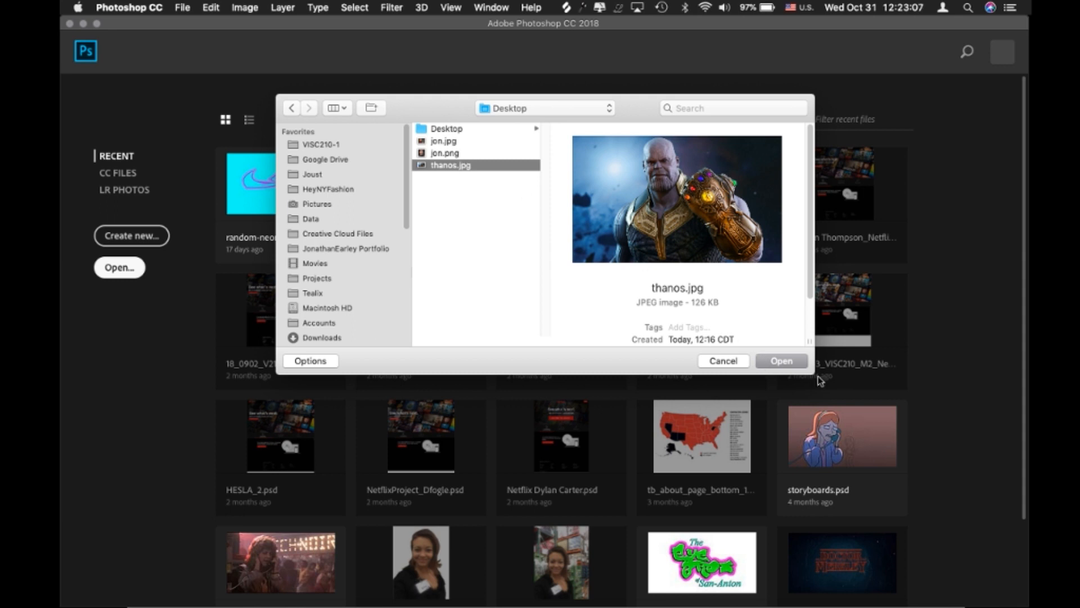
click(784, 361)
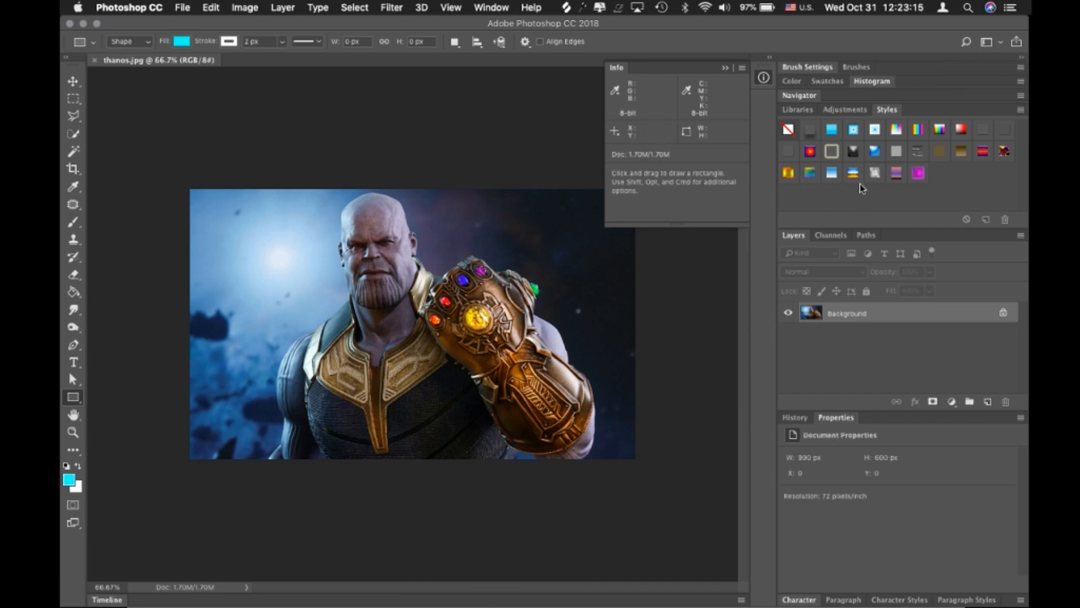
Collapse the docked panels to icons and hide the Info panel to enlarge the canvas area
click(1022, 57)
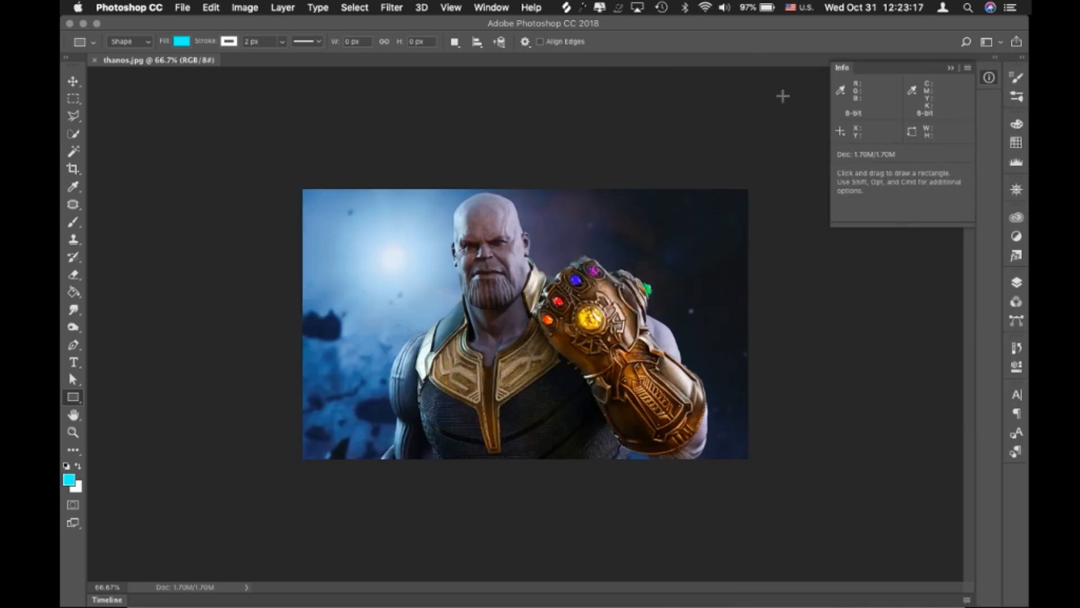
click(951, 68)
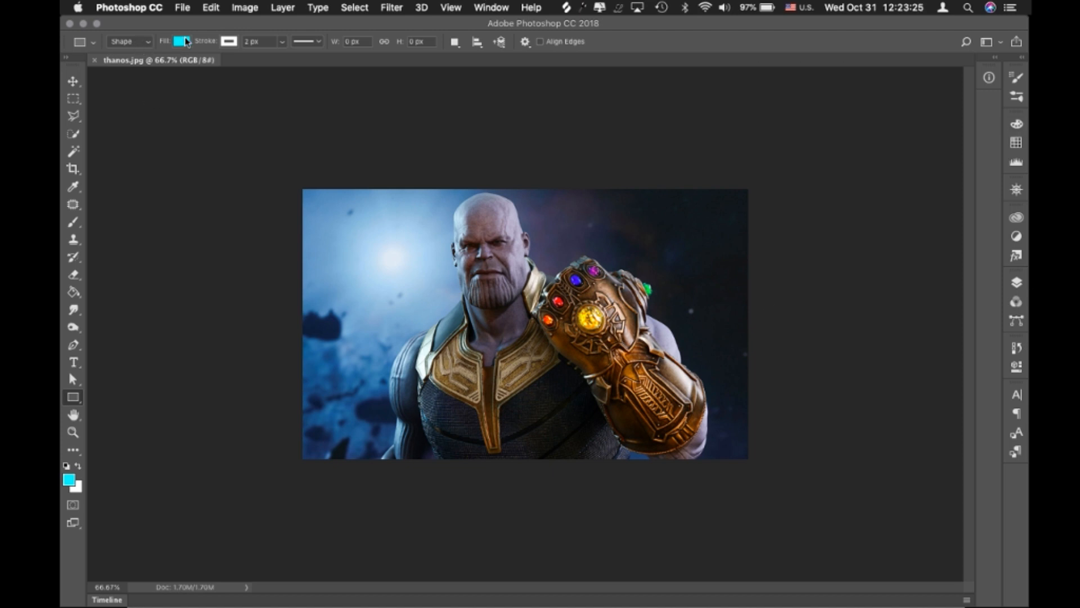
click(493, 8)
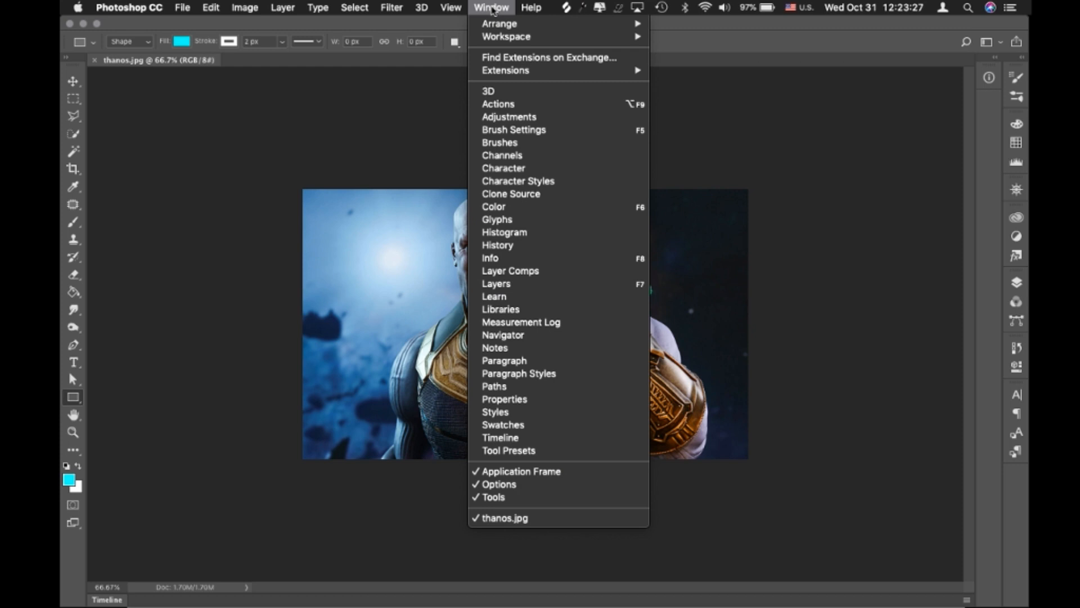
mouse_move(513, 37)
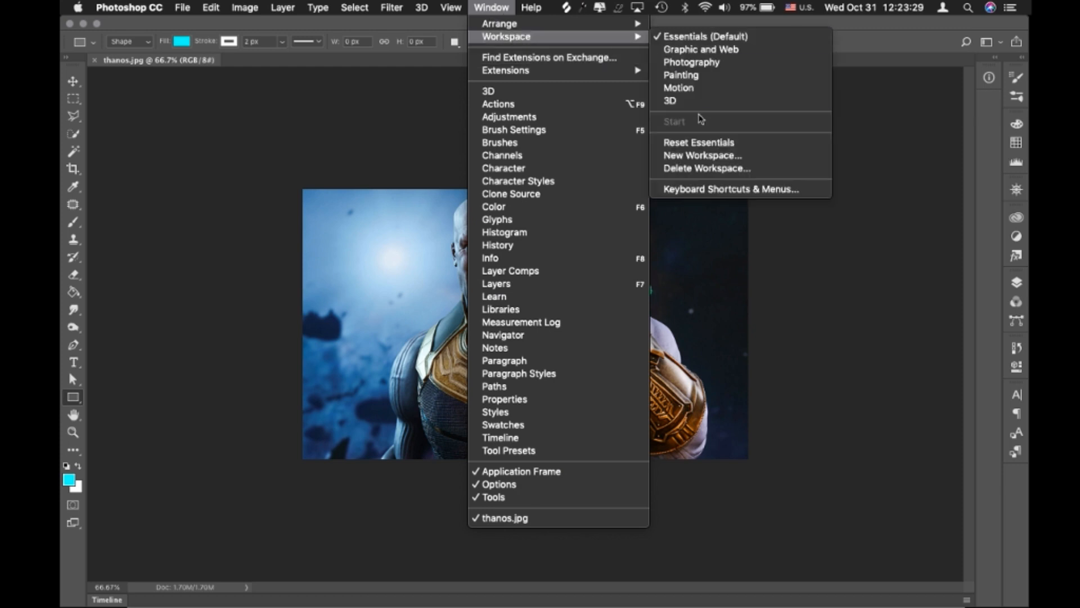
click(494, 7)
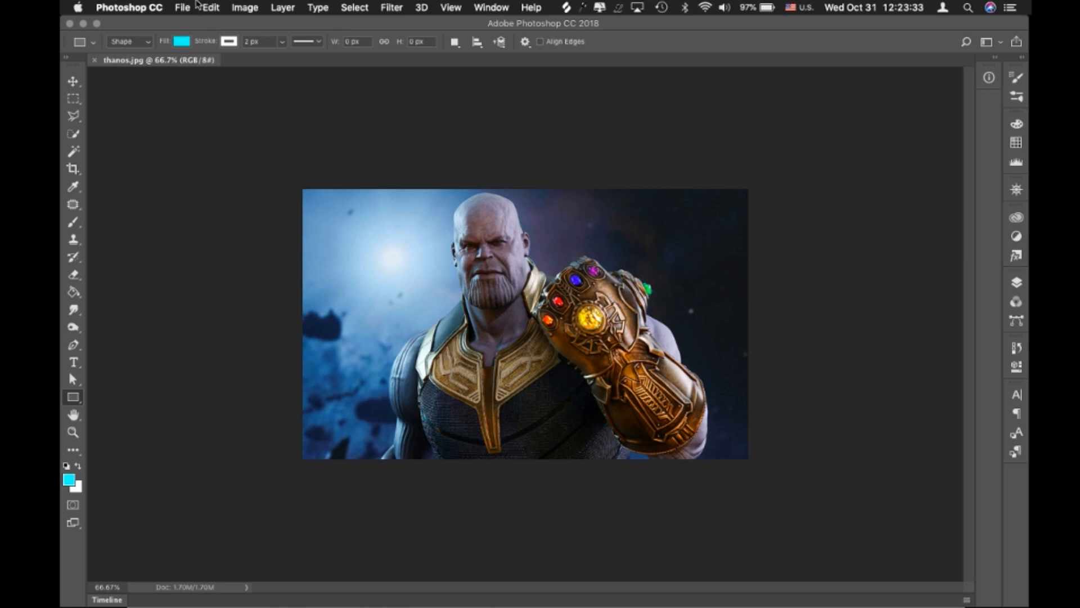
Open the portrait jon.png from the Desktop folder as a second document
click(191, 6)
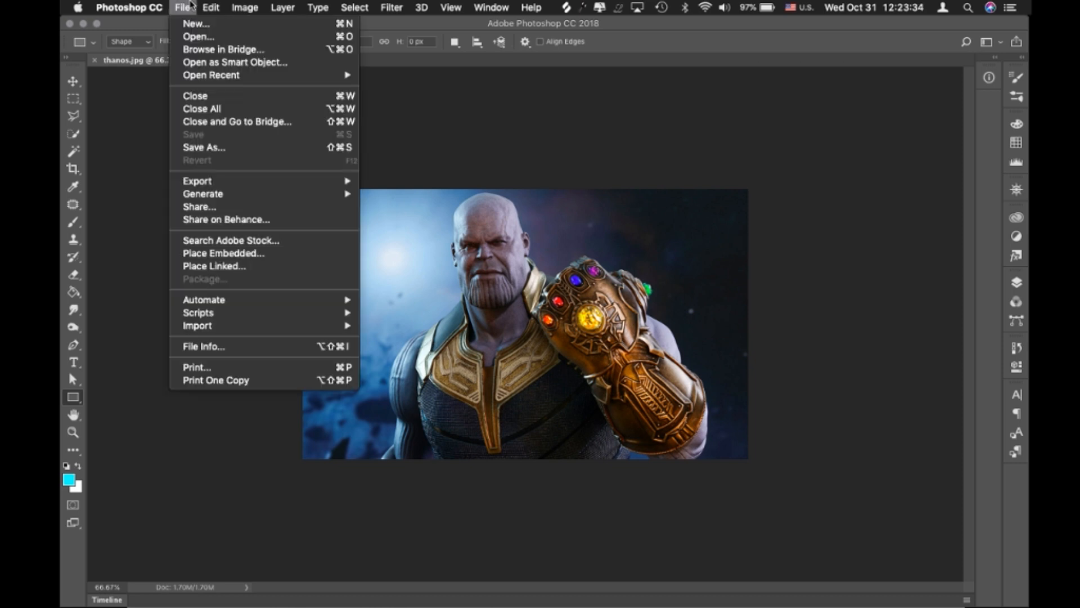
click(219, 39)
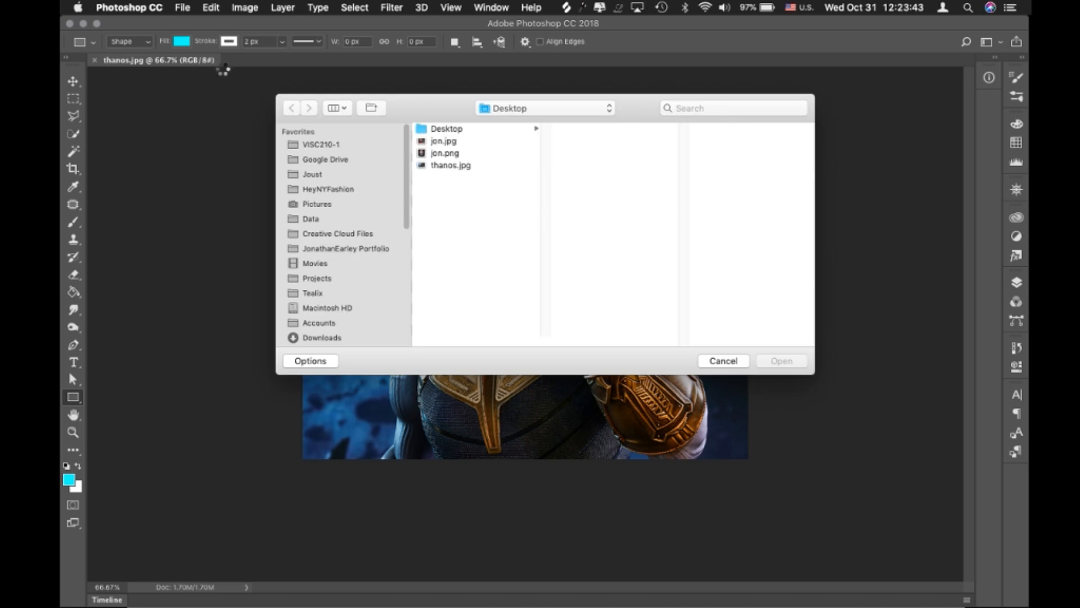
click(450, 142)
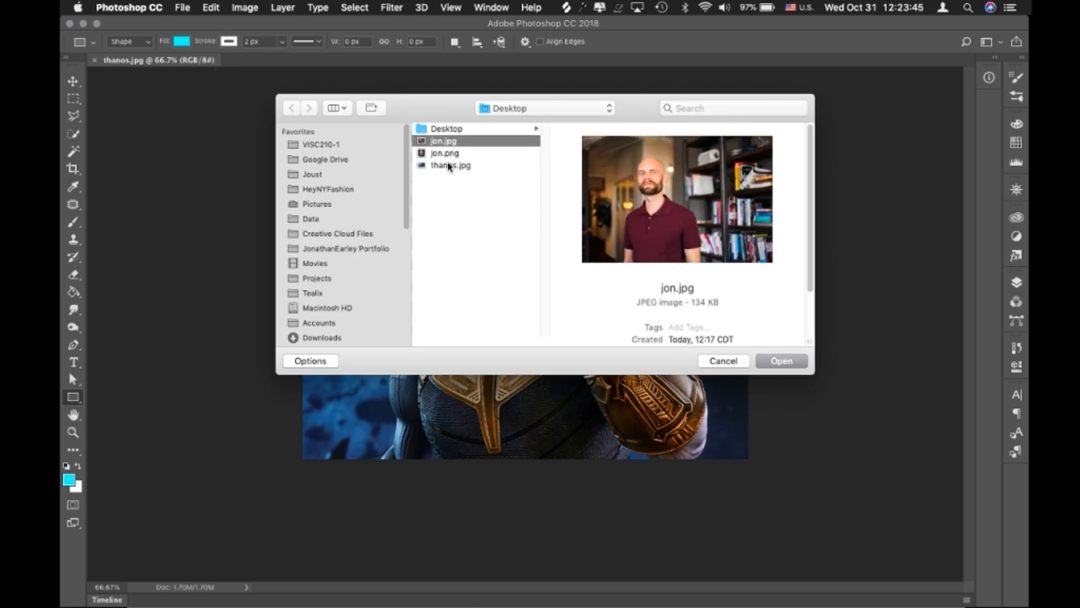
click(448, 154)
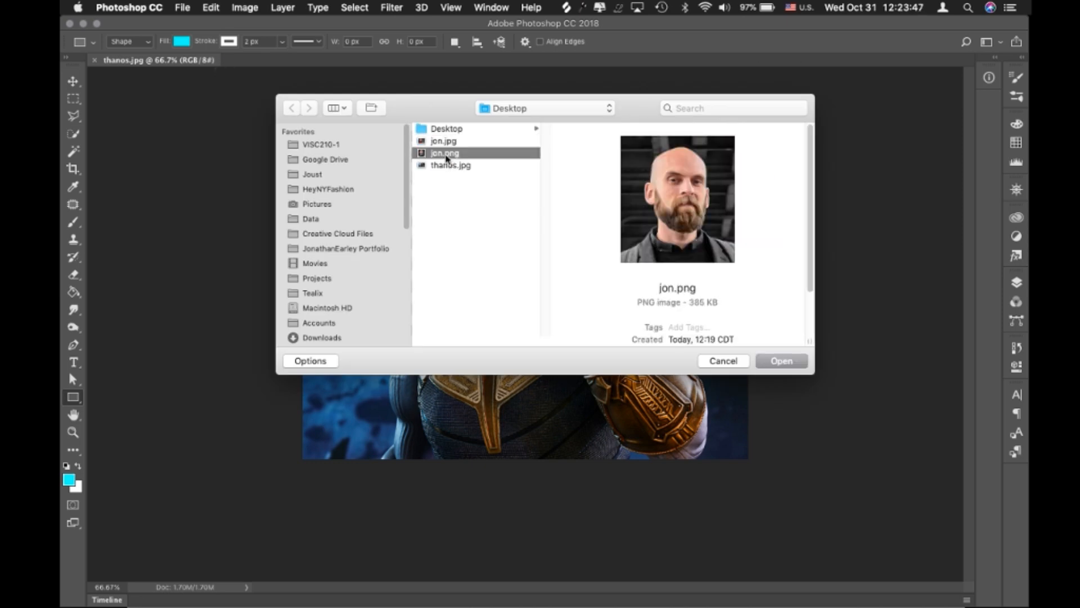
click(782, 362)
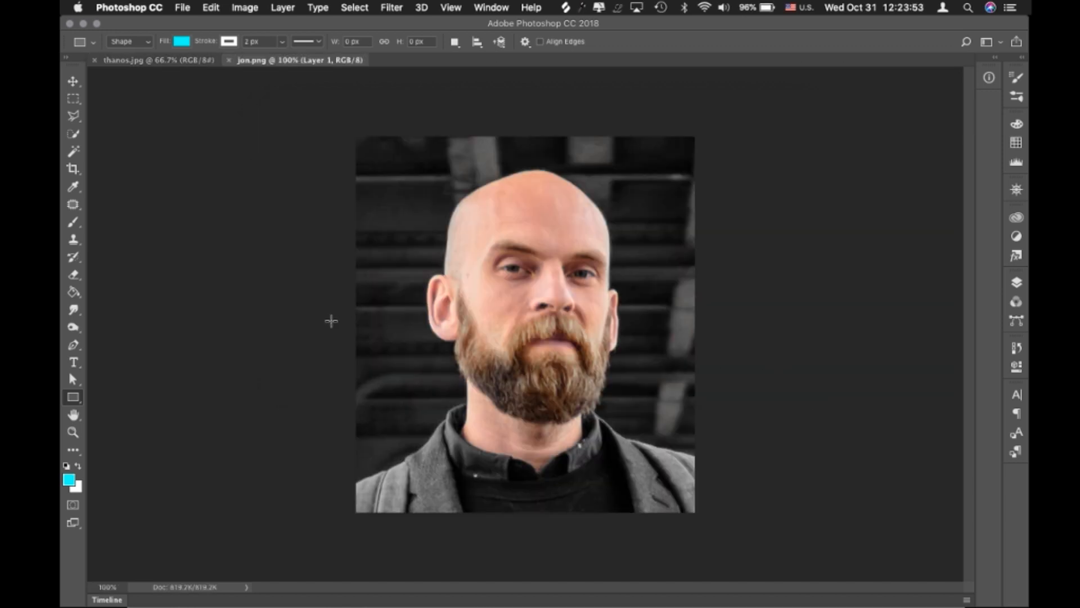
Select the entire jon.png image, return to thanos.jpg and show its layer list
key(super+a)
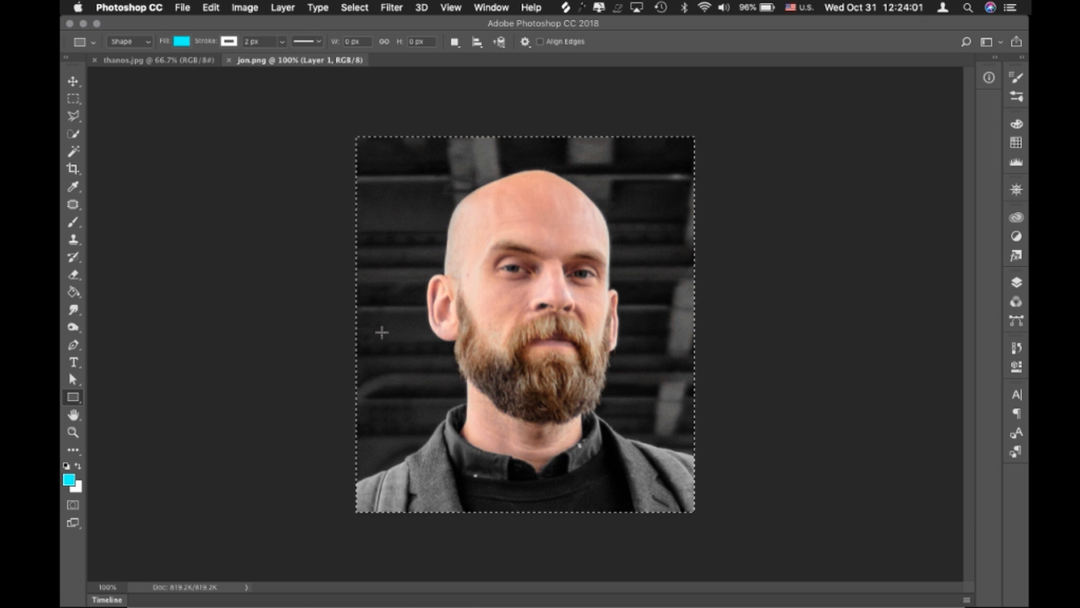
click(184, 61)
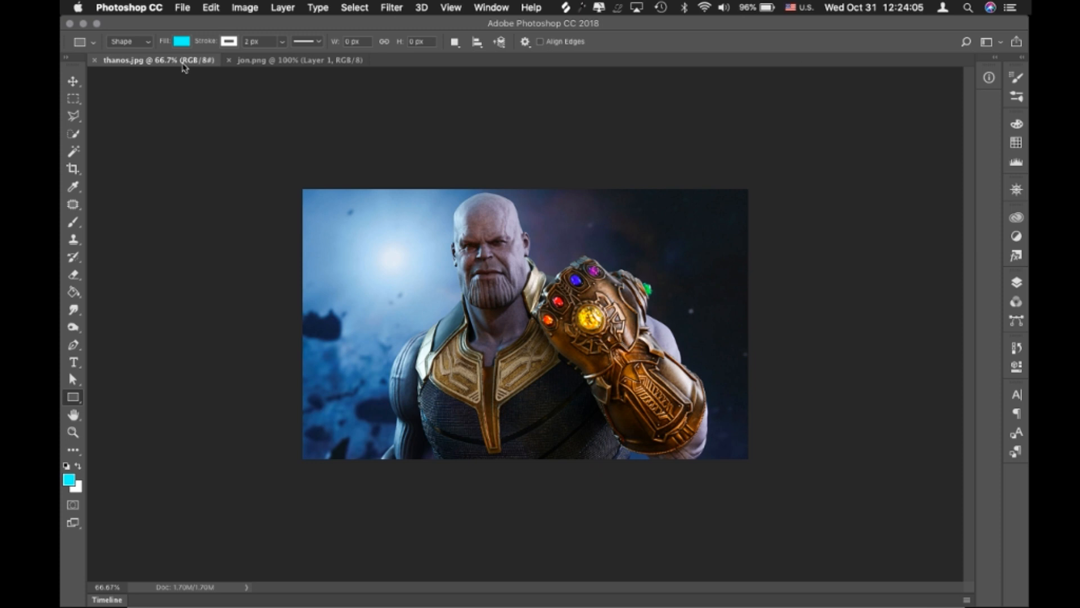
click(534, 246)
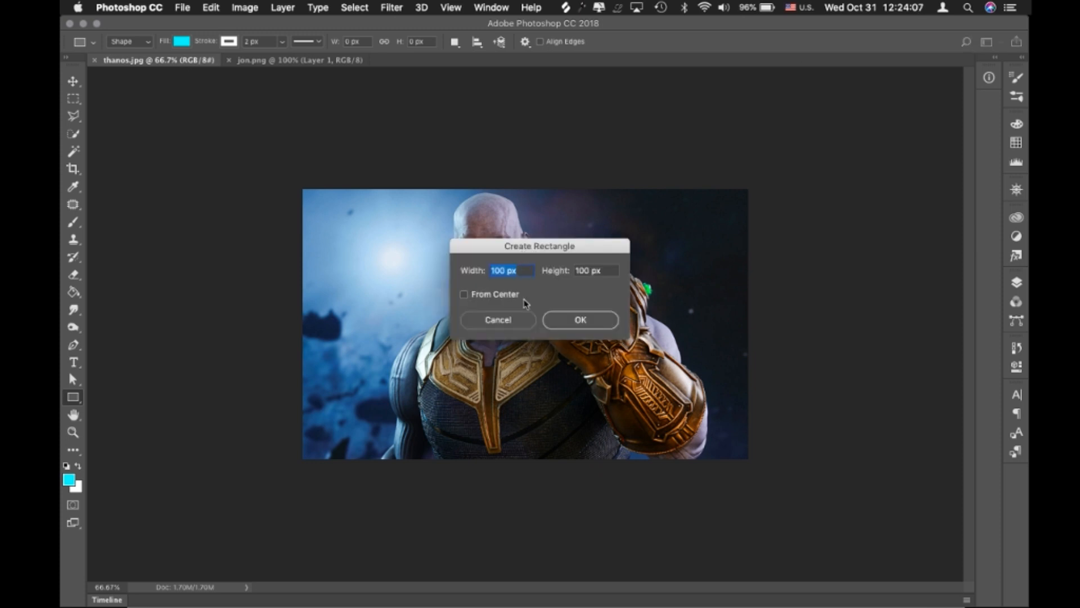
click(520, 325)
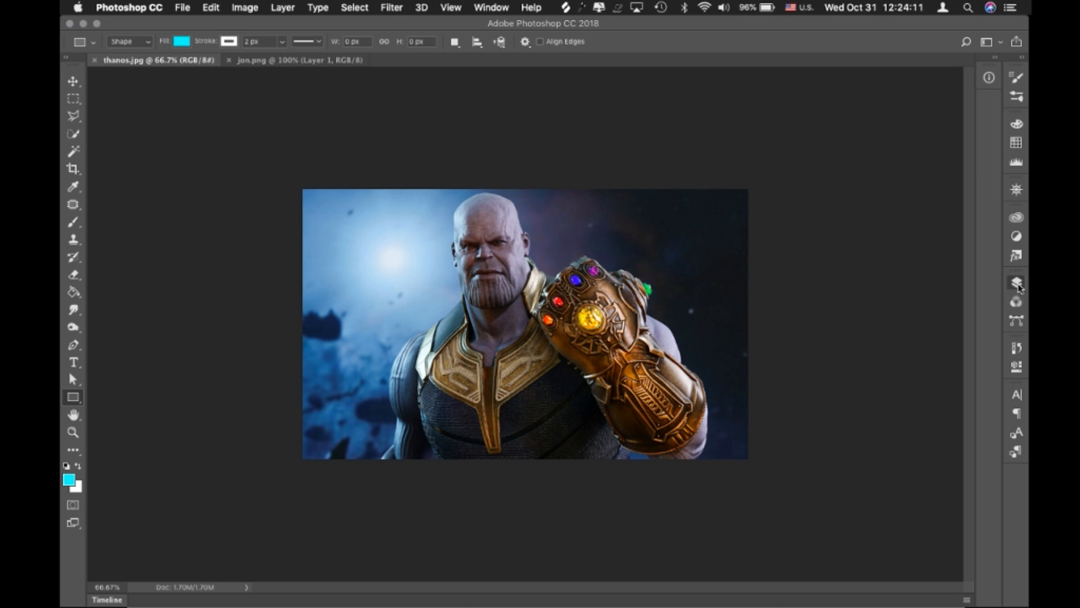
click(1016, 283)
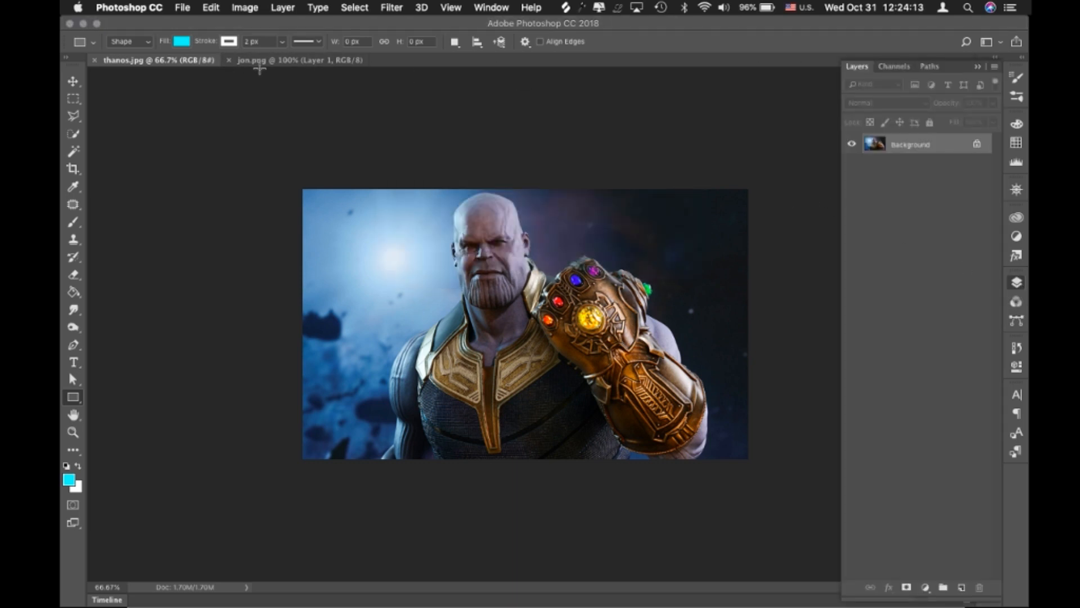
Paste the copied jon.png portrait into thanos.jpg as a new layer and move it over Thanos's head
click(260, 64)
key(Escape)
click(266, 61)
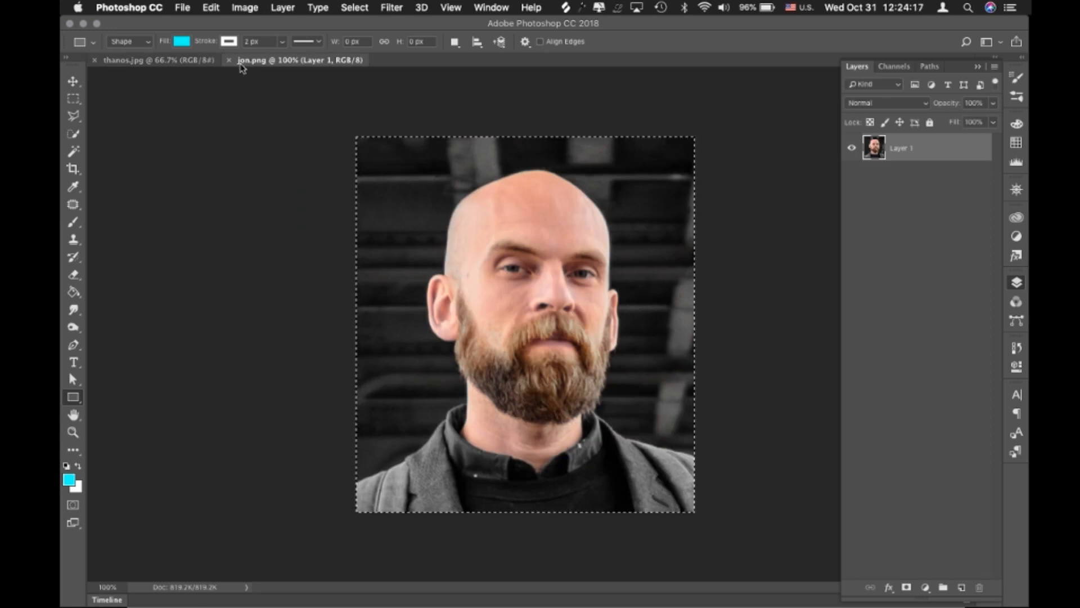
click(164, 63)
key(super+v)
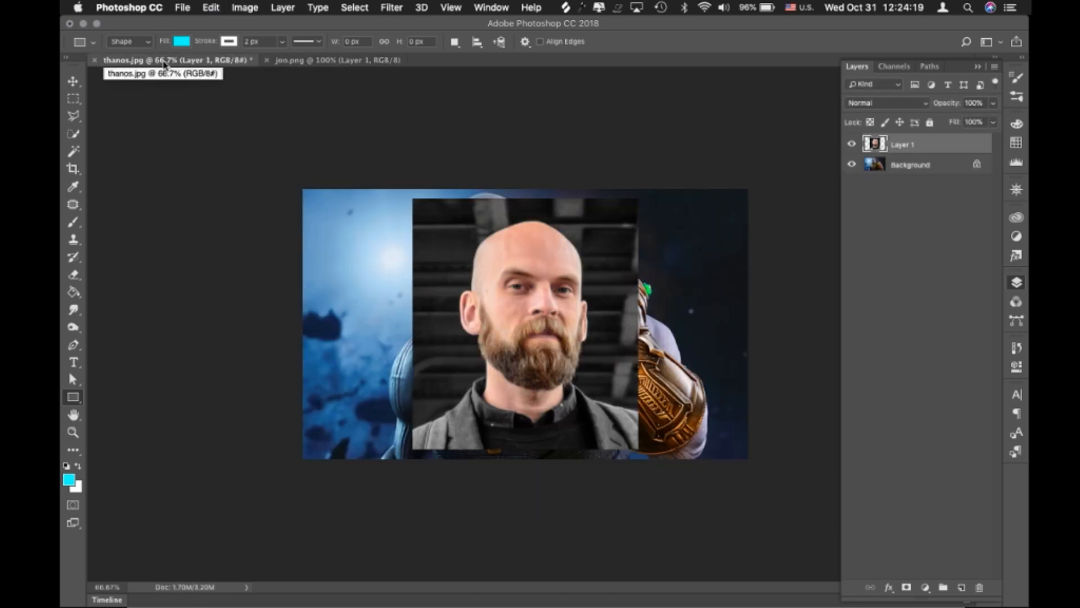
key(v)
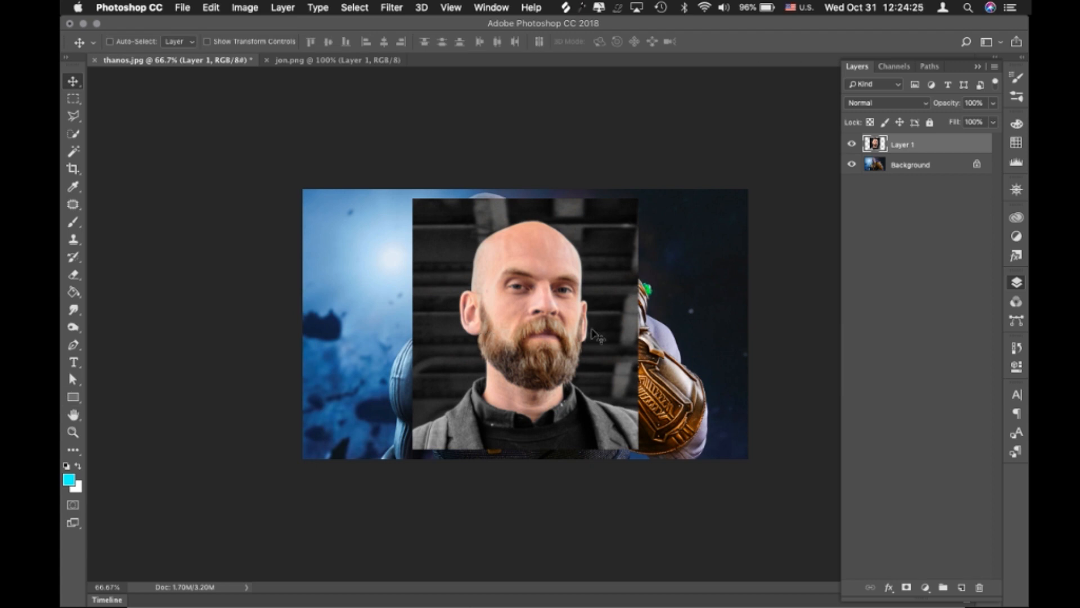
drag(579, 311, 532, 293)
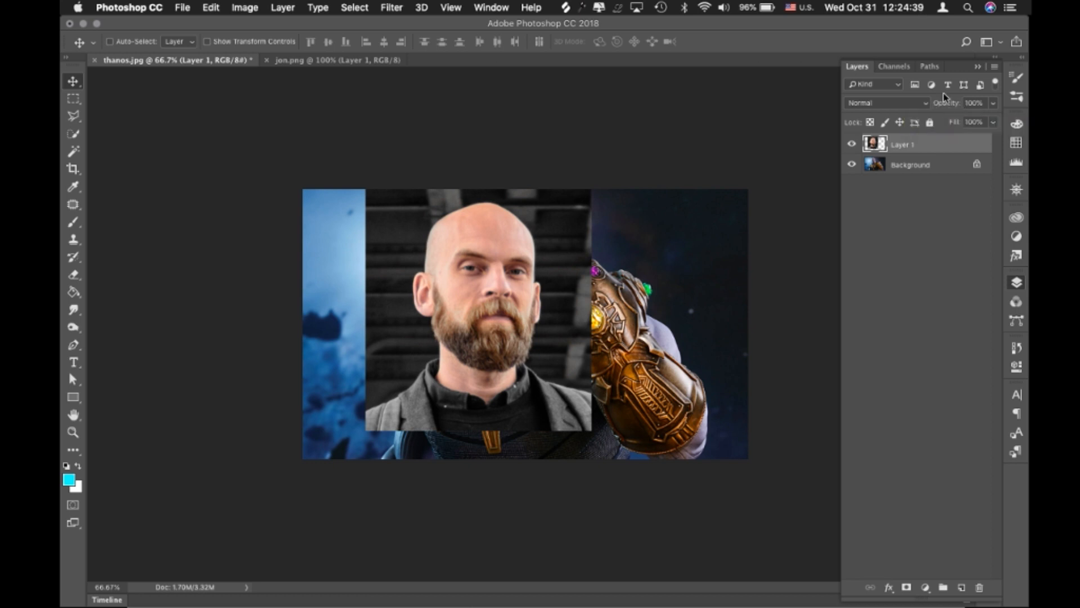
Set the portrait layer's opacity to 64% and nudge it slightly over Thanos's face
drag(949, 105, 928, 105)
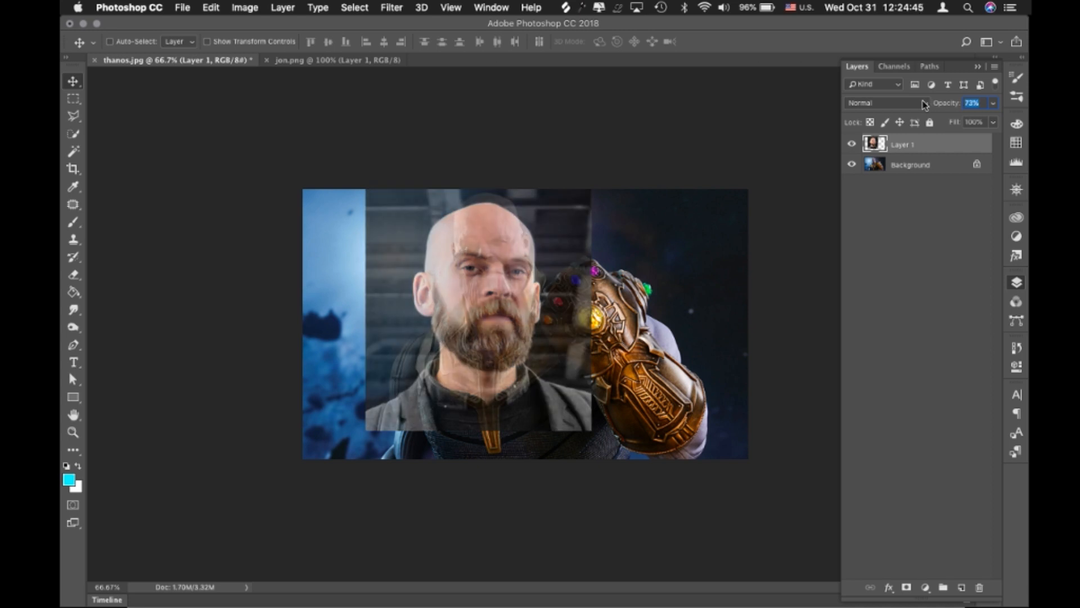
text(64)
key(Return)
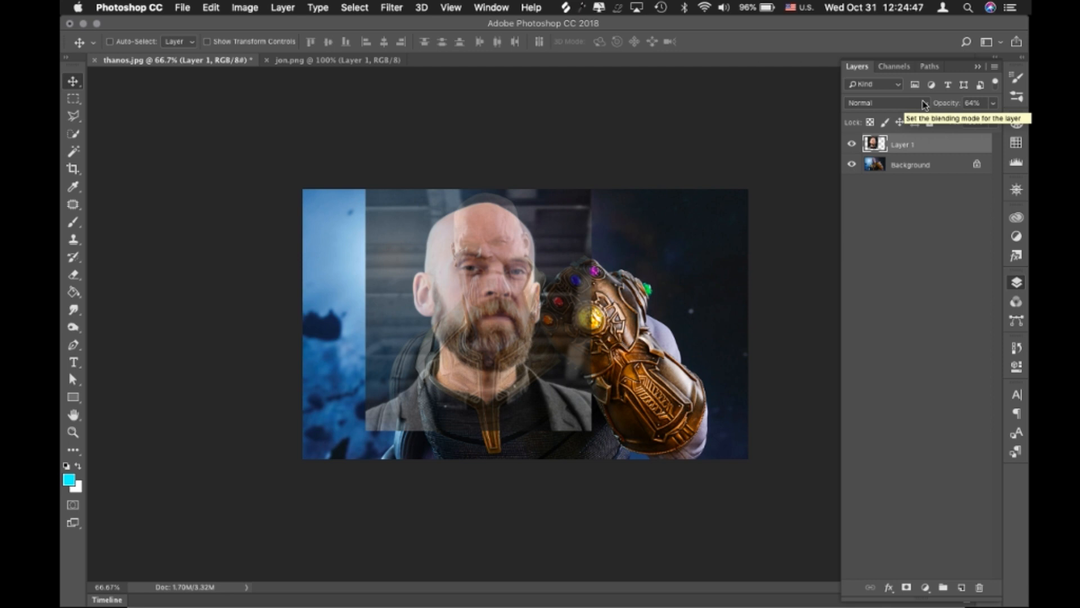
drag(523, 292, 525, 292)
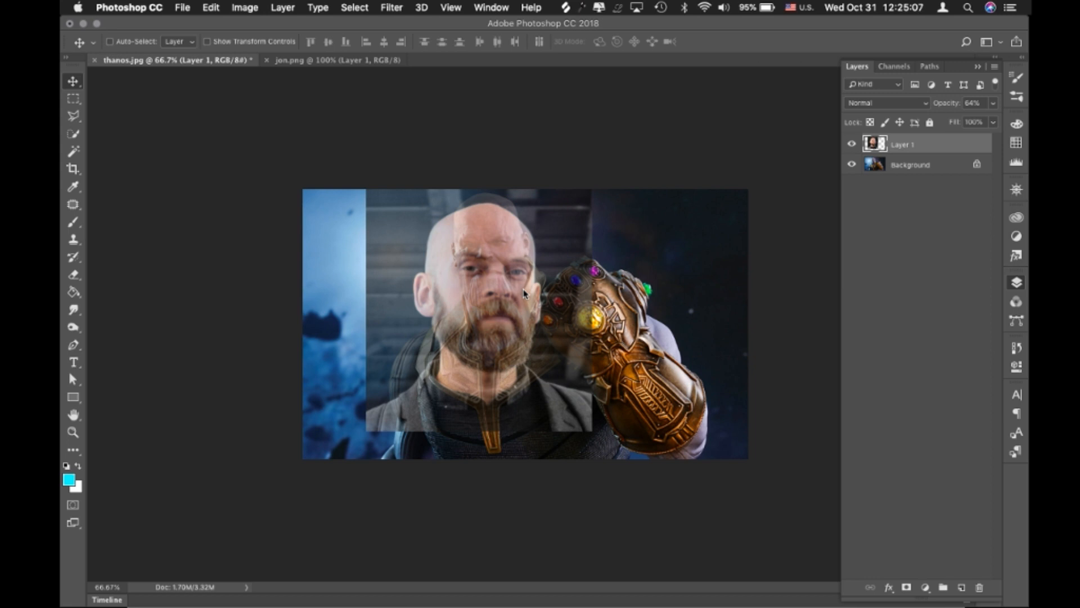
Scale the portrait layer down to about 69% and align its face over Thanos's face
key(super+t)
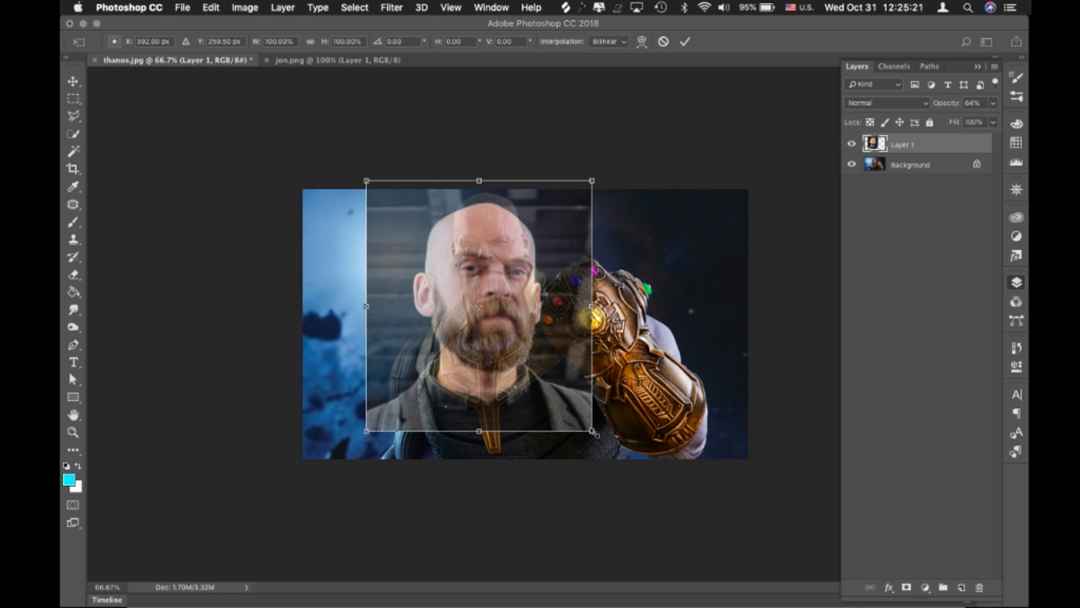
drag(595, 434, 521, 350)
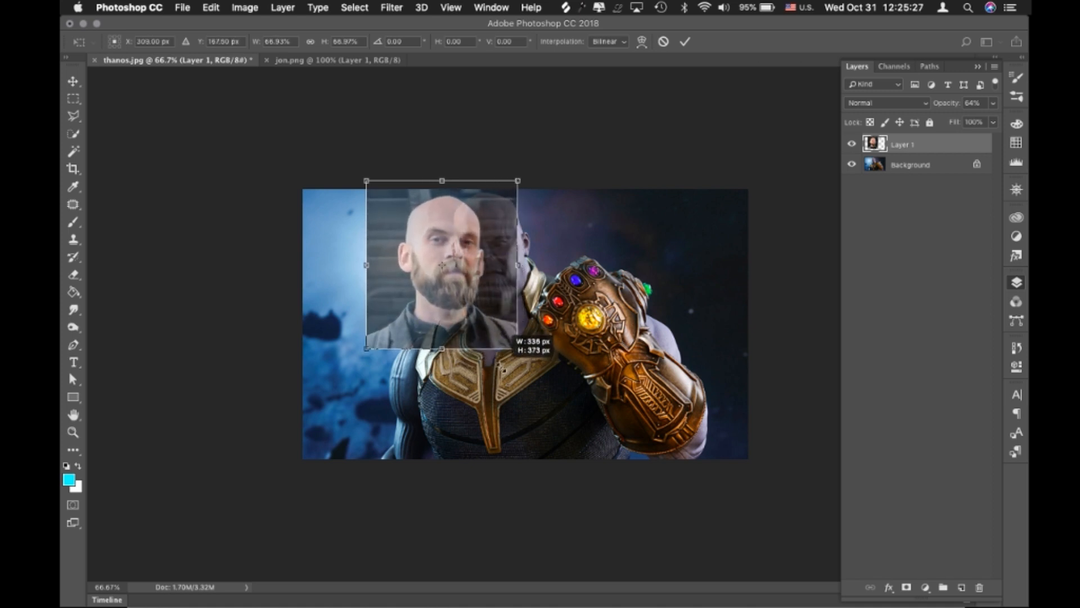
drag(463, 314, 509, 311)
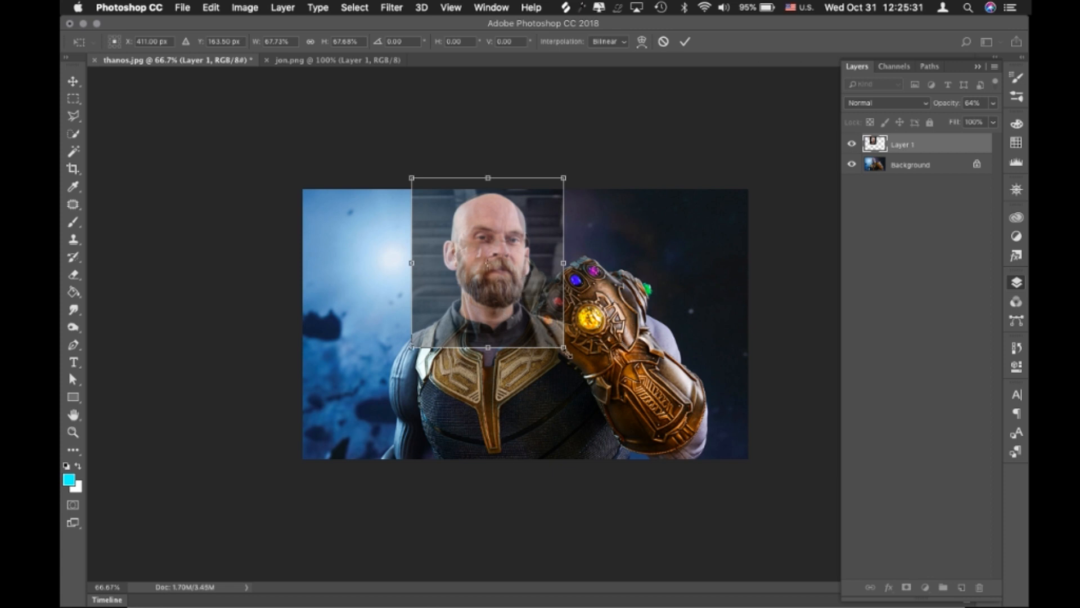
drag(565, 352, 522, 398)
drag(522, 278, 520, 278)
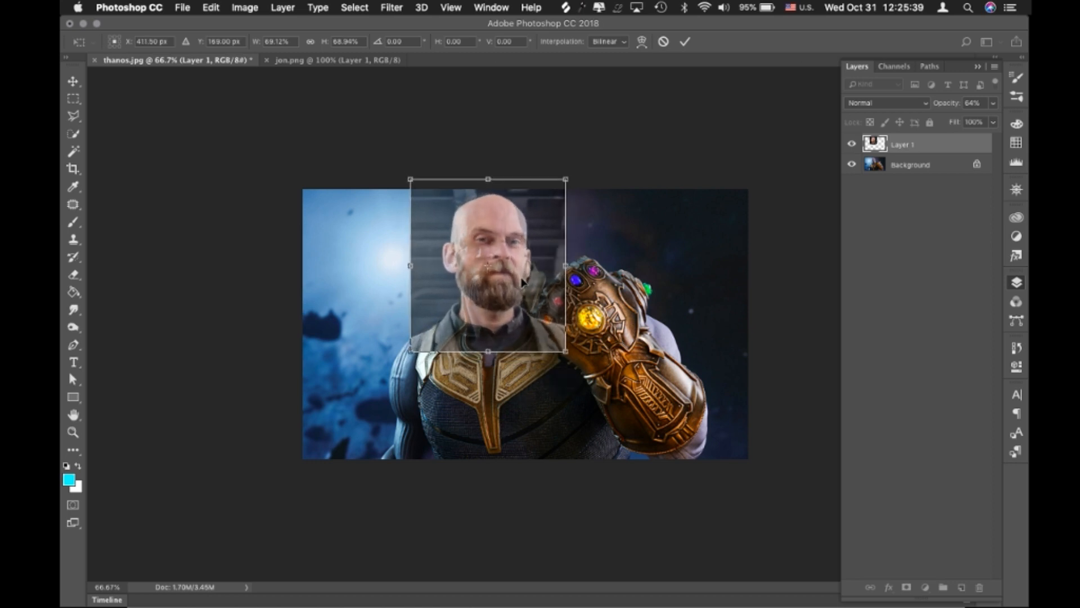
key(Return)
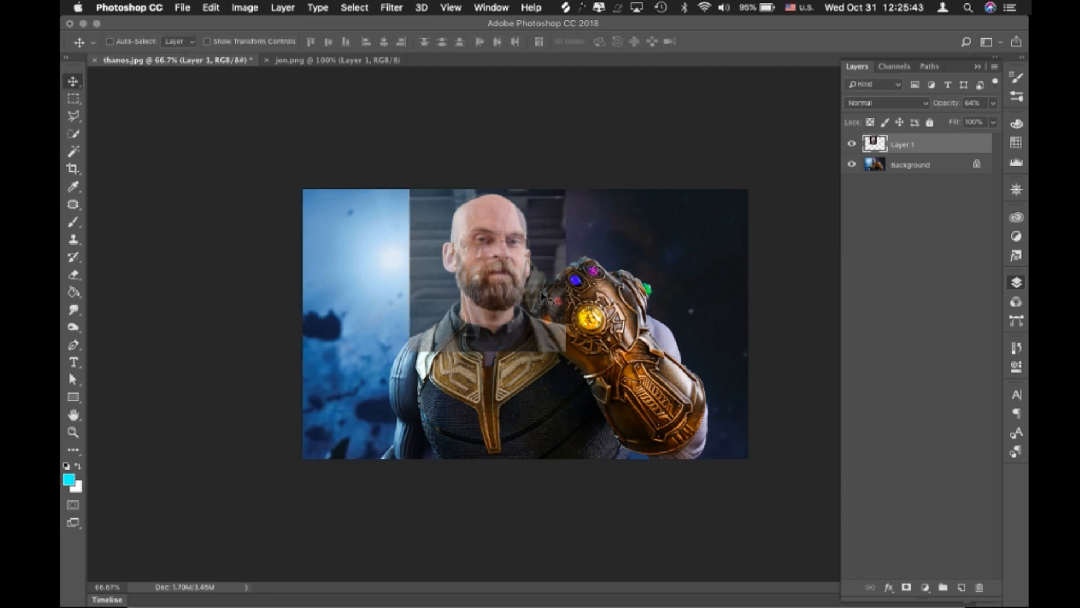
Set the portrait layer's opacity back to 100%, with the bearded face enlarged in view
scroll(541, 294, up, 4)
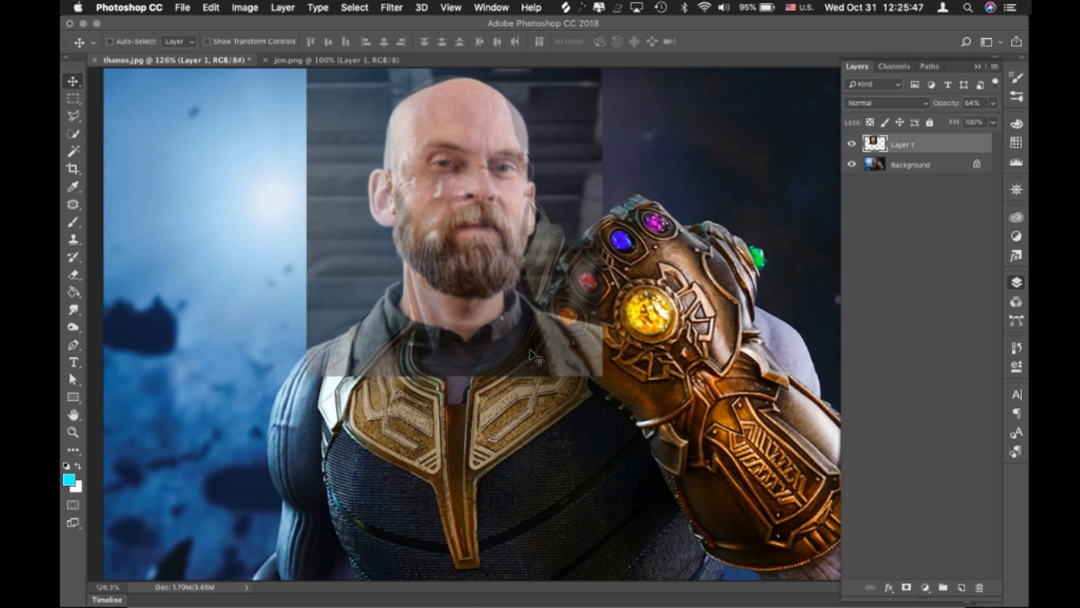
click(74, 432)
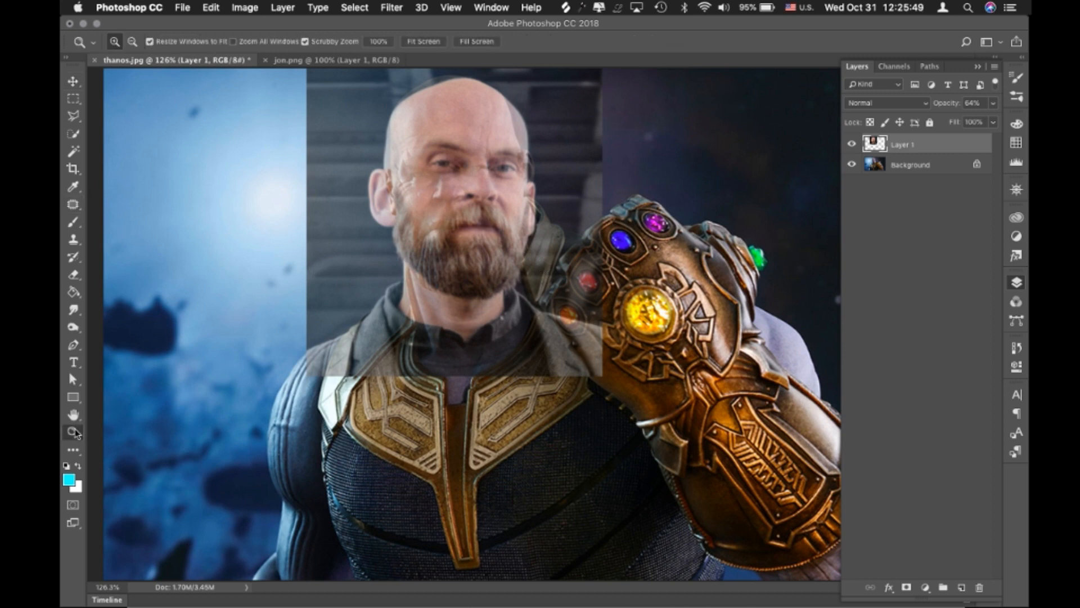
click(458, 164)
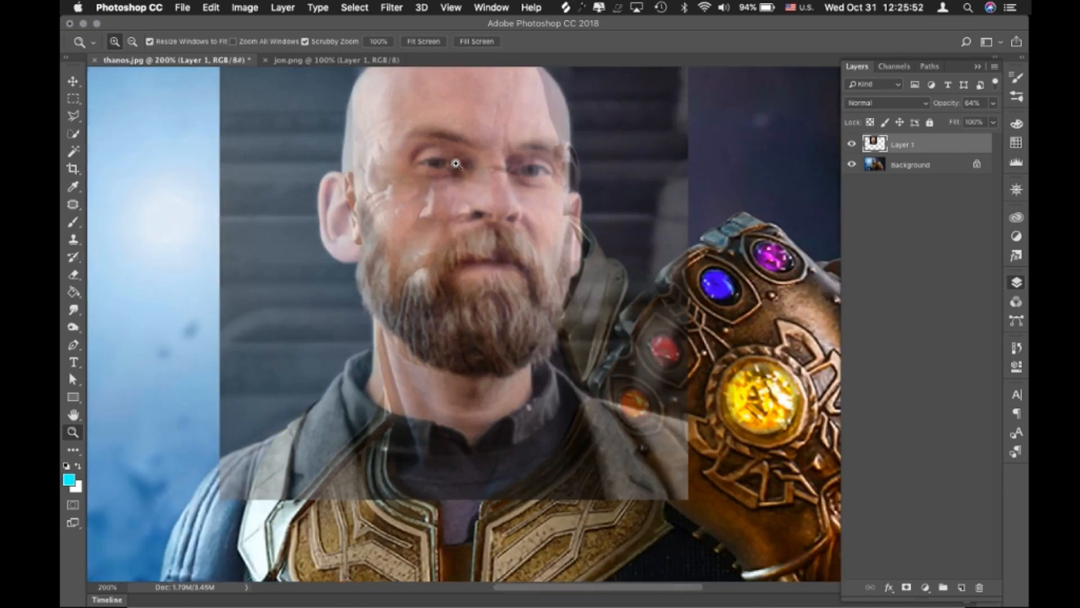
click(476, 209)
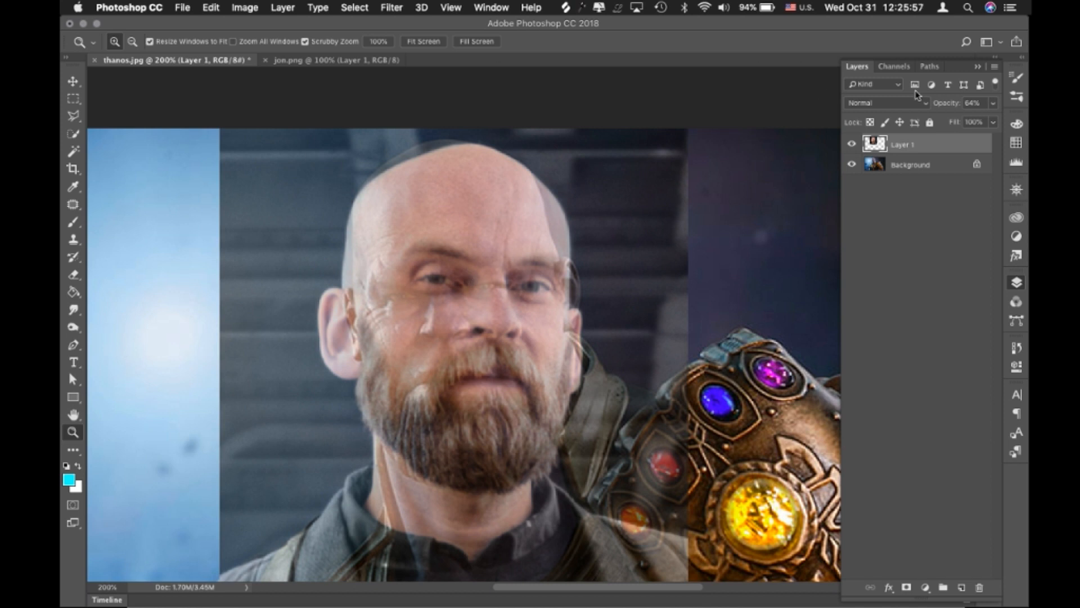
drag(943, 106, 996, 103)
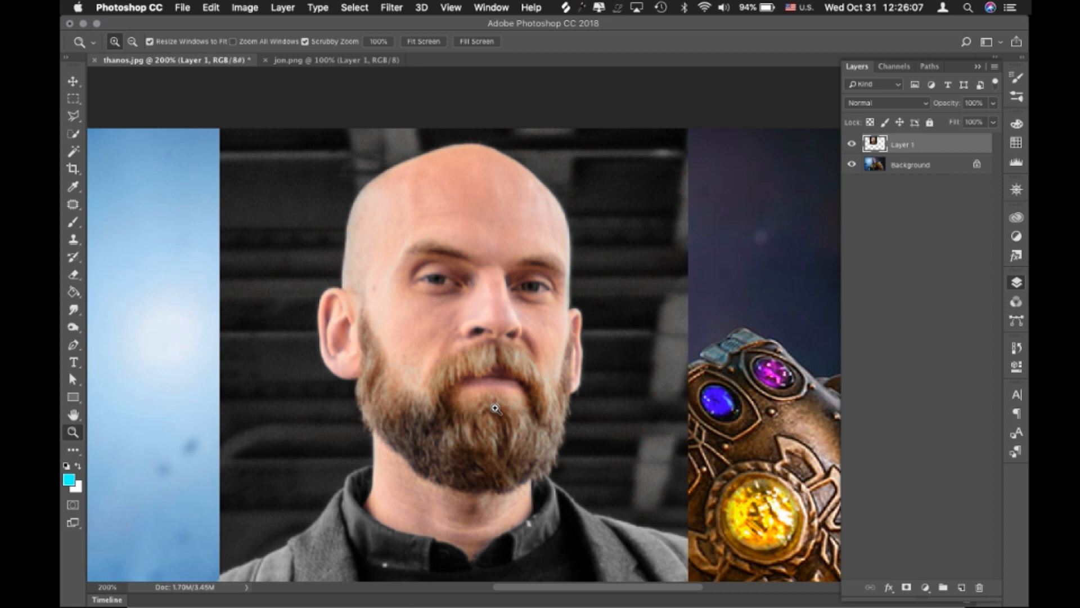
Set the Pen tool to Path mode and trace the outer edge of the man's ear on the image's left side
key(p)
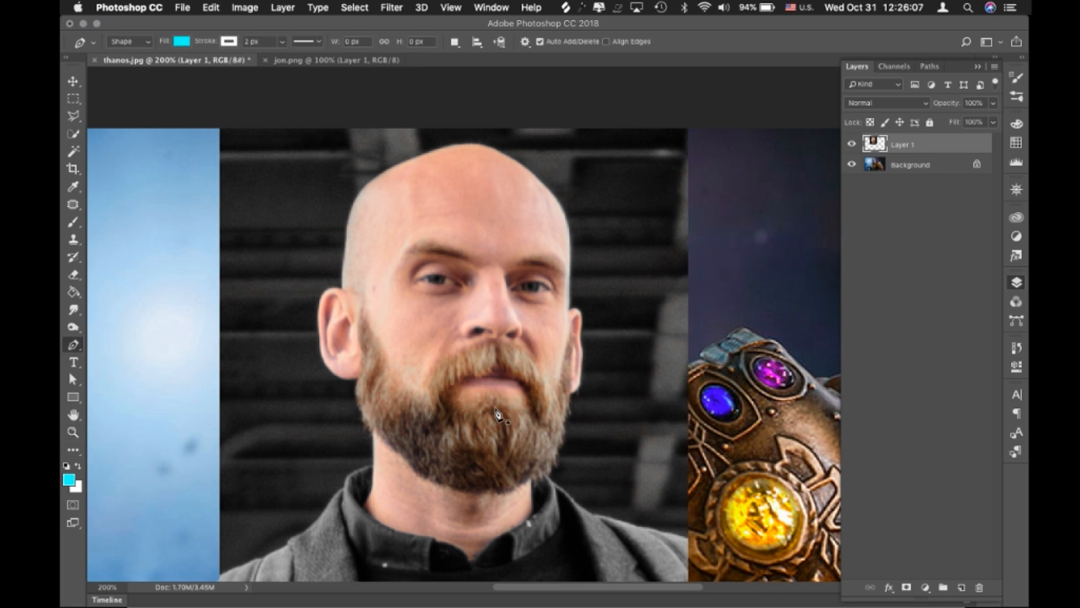
click(133, 45)
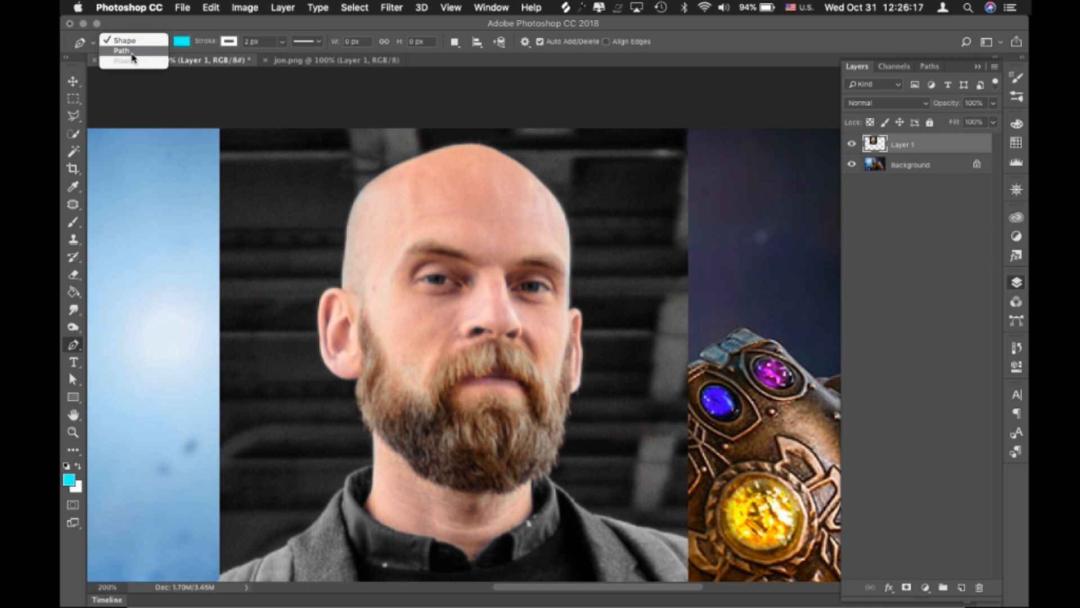
click(132, 54)
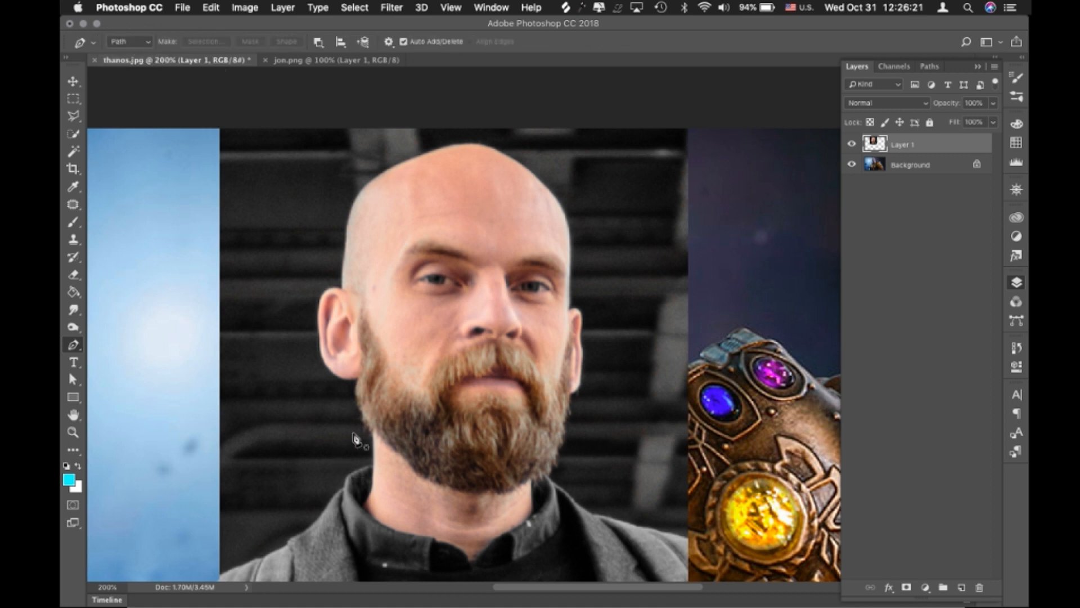
click(357, 375)
drag(333, 371, 321, 304)
click(323, 289)
drag(341, 288, 347, 295)
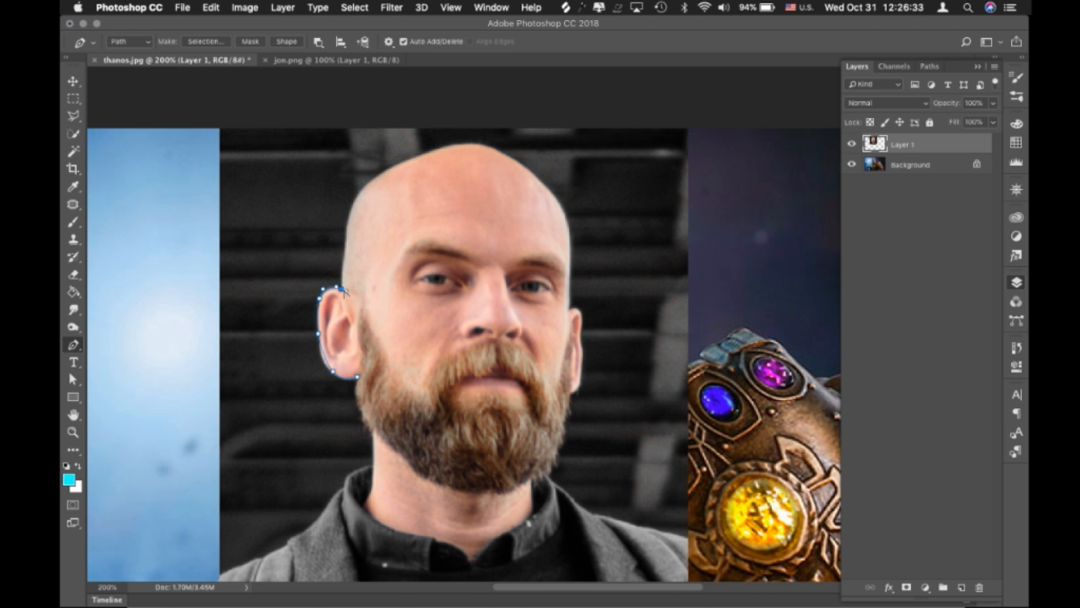
Continue the pen path from the traced ear over the bald head to the top of the opposite ear
mouse_move(348, 225)
mouse_down()
mouse_move(350, 237)
mouse_move(352, 219)
mouse_up()
drag(379, 175, 404, 162)
drag(474, 145, 516, 153)
drag(543, 187, 553, 198)
drag(569, 239, 582, 345)
click(566, 311)
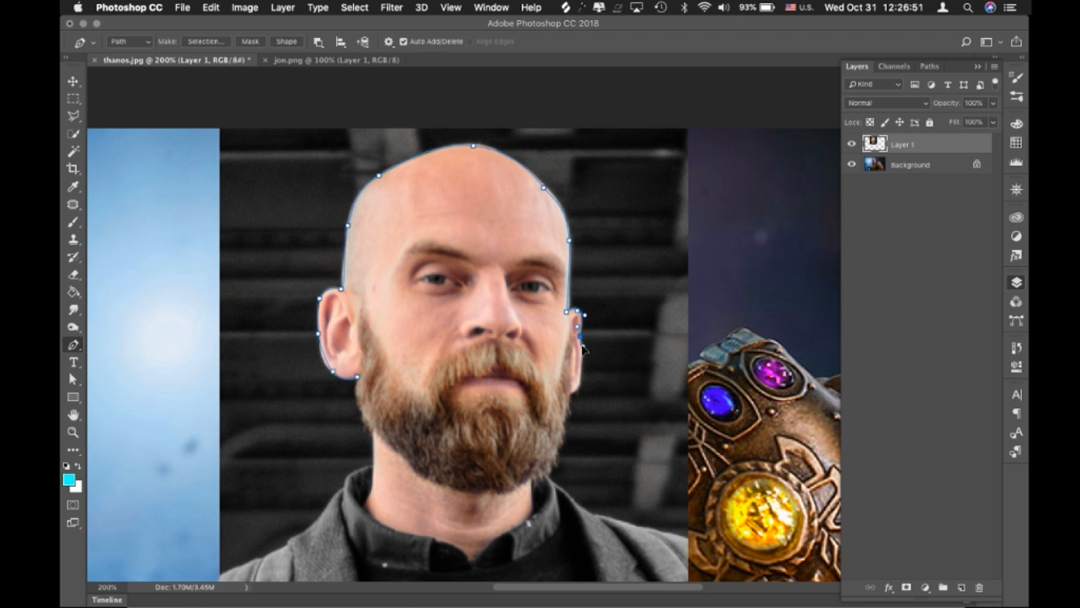
Trace the path below the second ear and around the beard, closing it at the first ear's lobe
drag(582, 385, 564, 394)
click(565, 422)
click(554, 466)
click(515, 487)
click(434, 481)
click(403, 456)
click(372, 427)
click(355, 402)
click(358, 378)
Try creating a vector mask on the portrait layer from the closed head path, and undo it
right_click(459, 327)
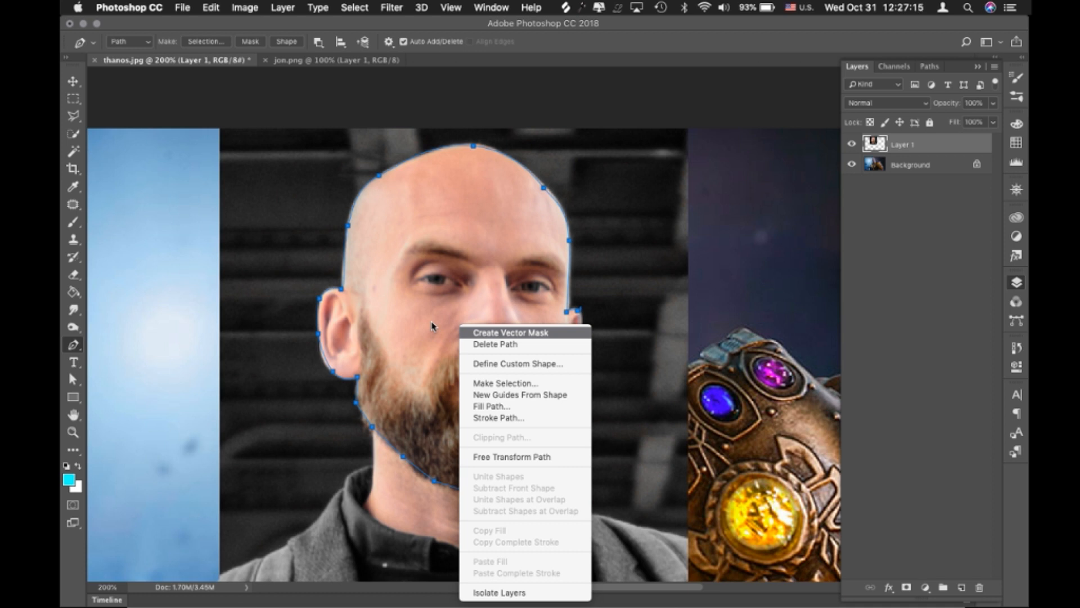
click(502, 333)
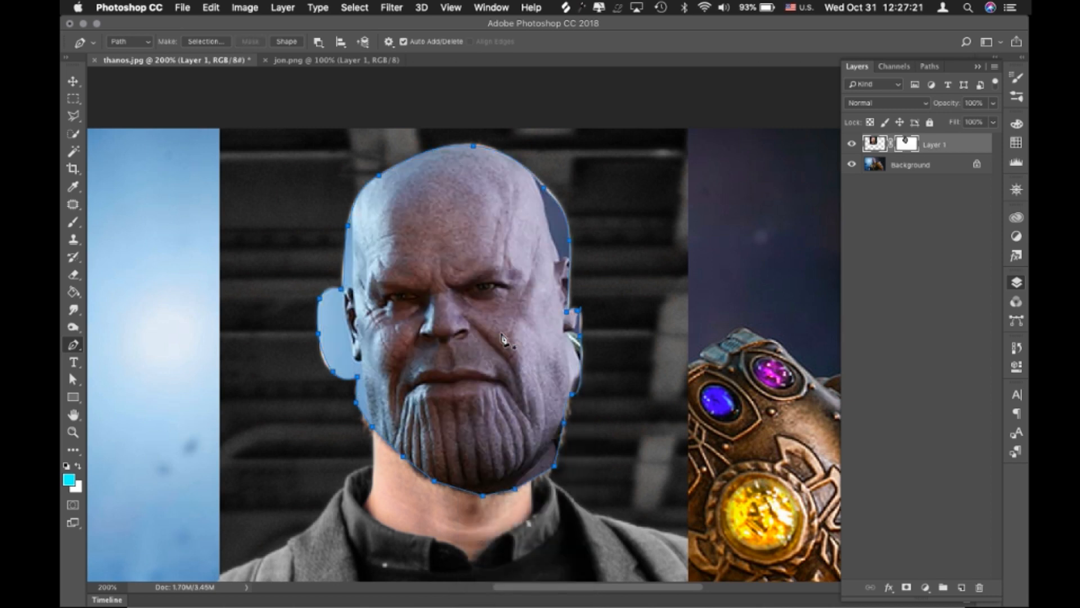
key(super+z)
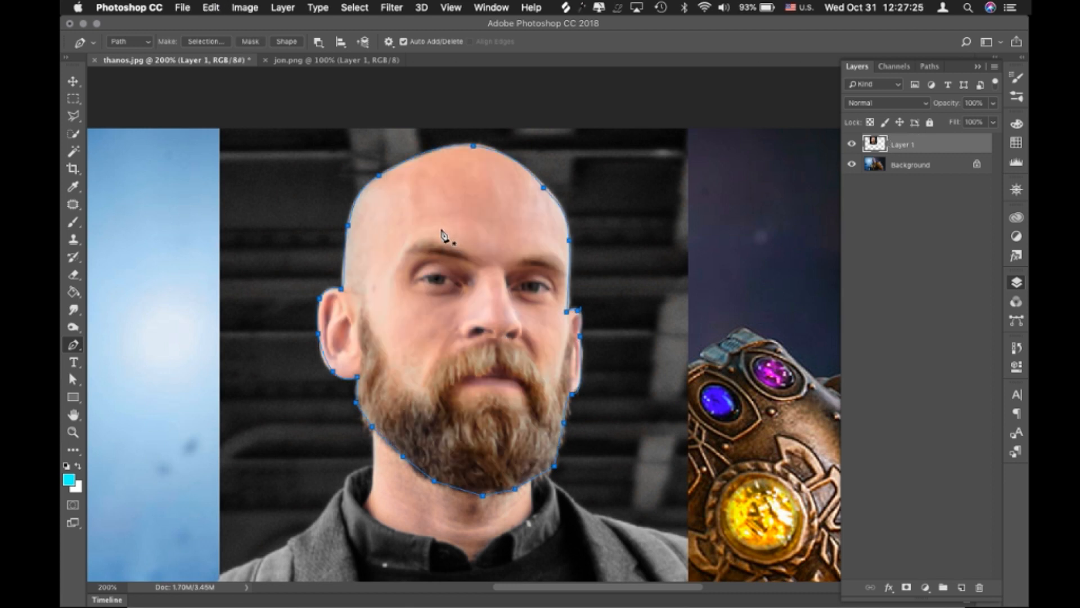
Change the path operation to Combine Shapes and create a vector mask from the head path on the portrait layer
click(318, 43)
click(318, 44)
click(317, 43)
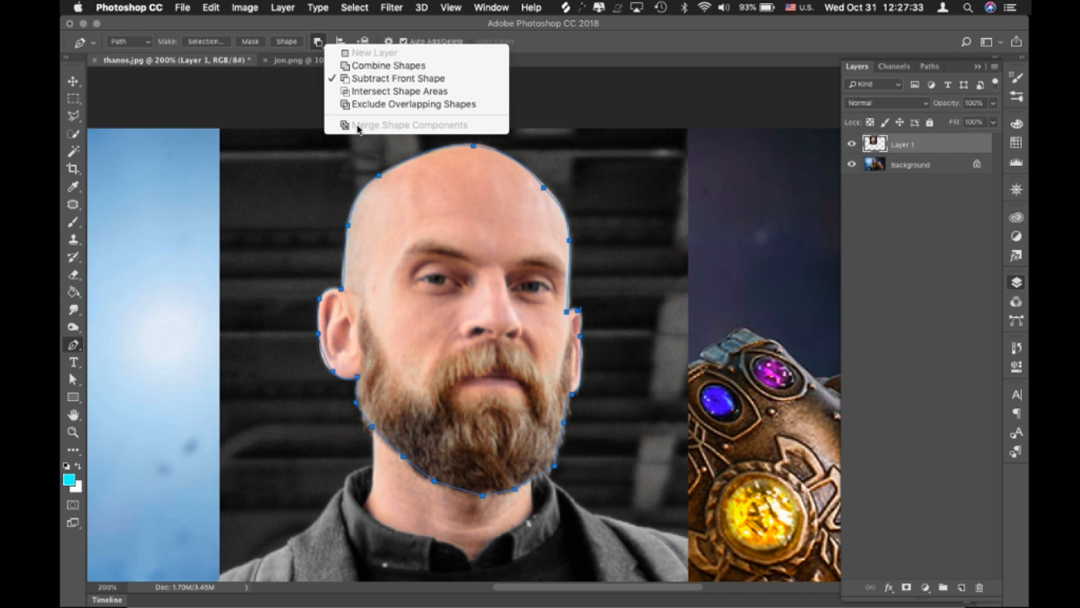
click(390, 66)
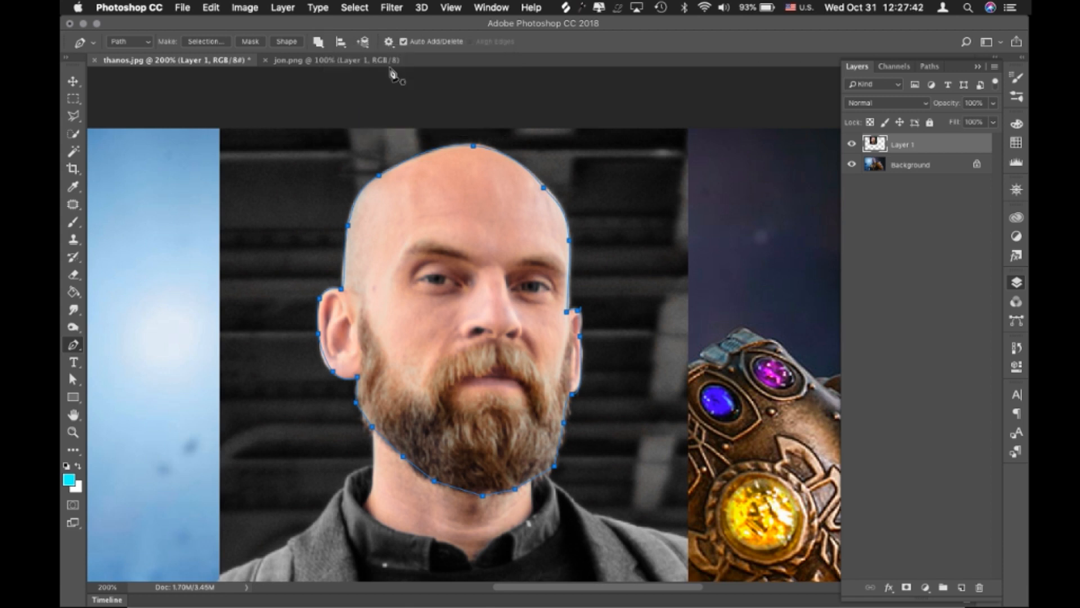
right_click(503, 291)
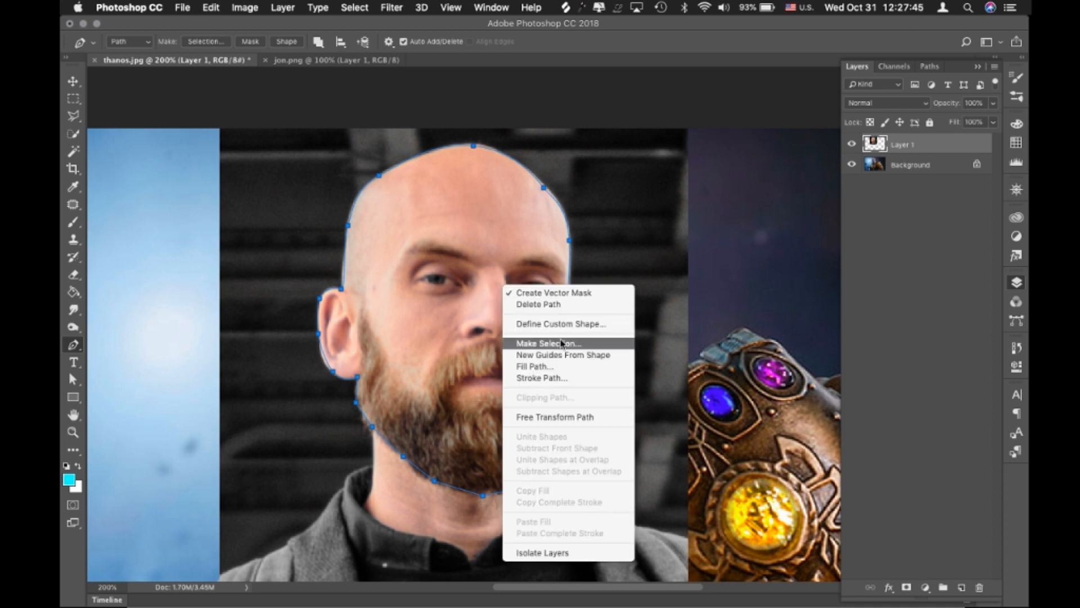
click(553, 294)
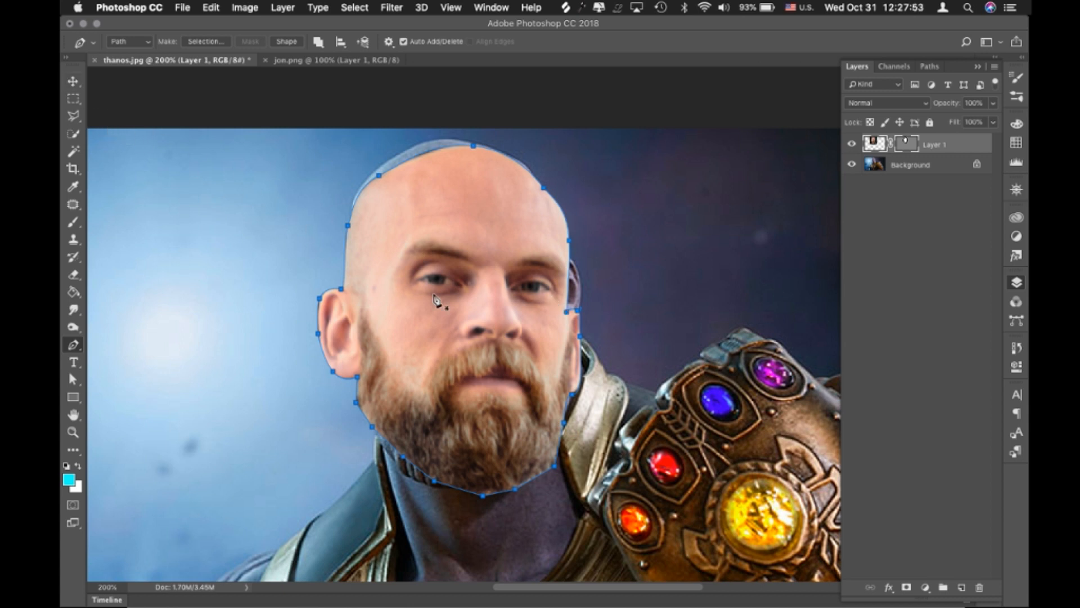
Shift the masked head slightly up and left over Thanos's head and rotate it slightly counterclockwise
key(v)
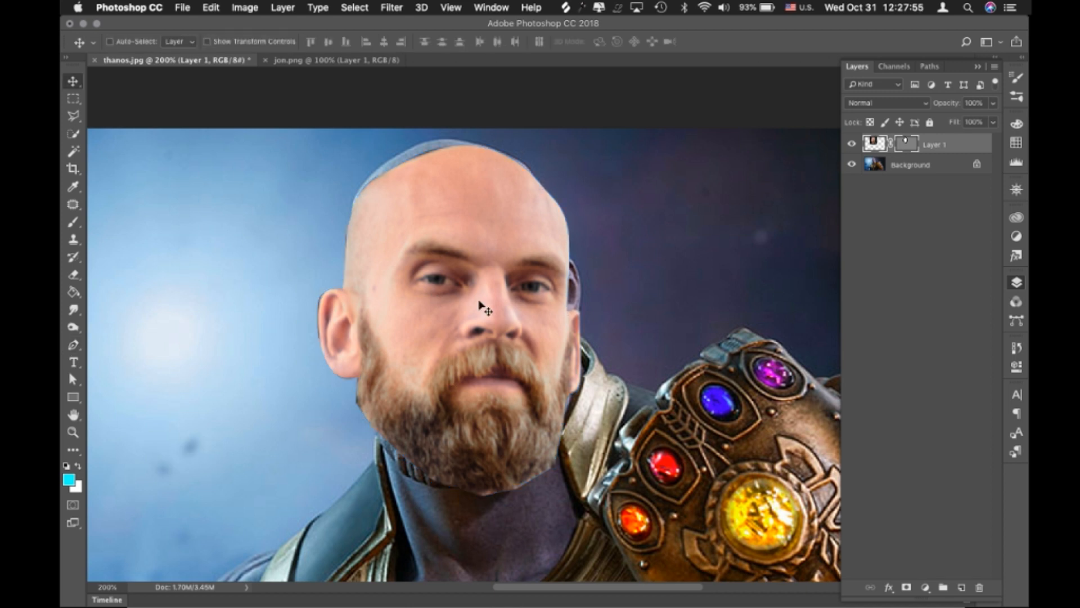
mouse_move(498, 322)
mouse_down()
mouse_move(479, 303)
mouse_move(485, 309)
mouse_up()
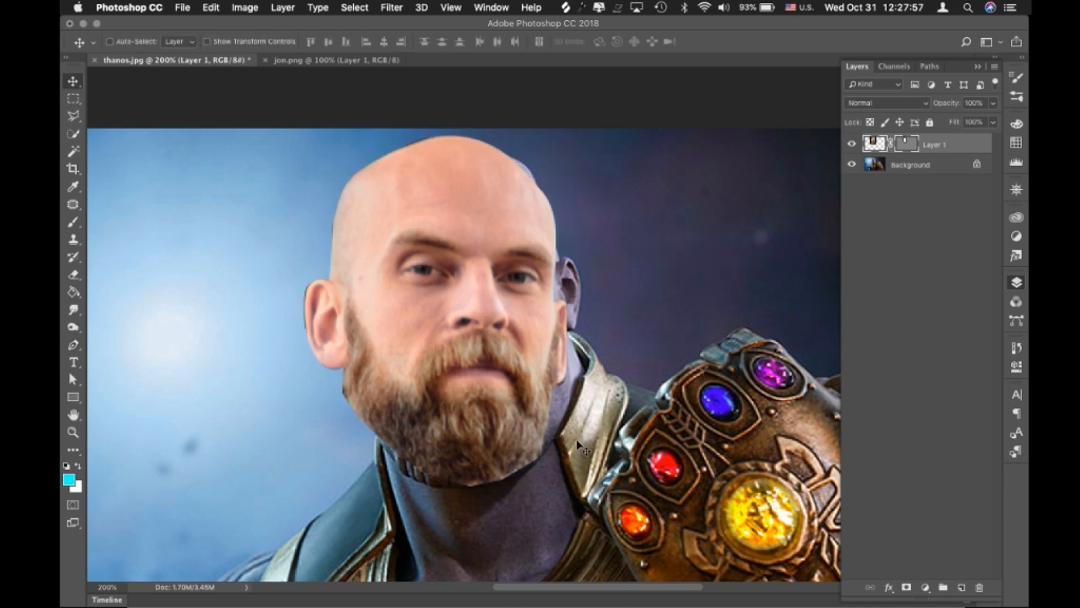
key(super+t)
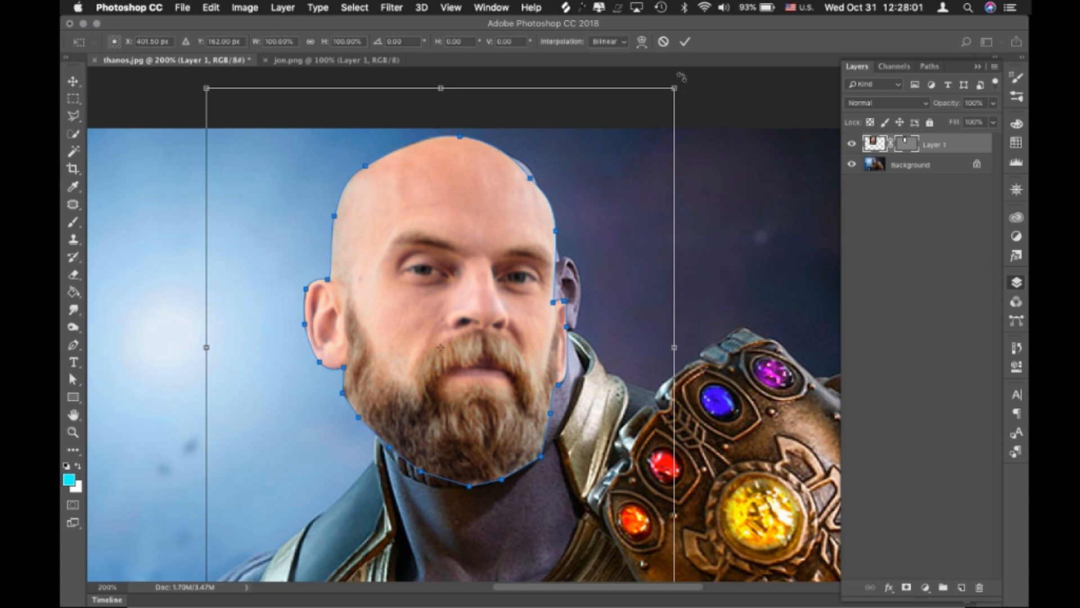
drag(680, 77, 673, 79)
key(Return)
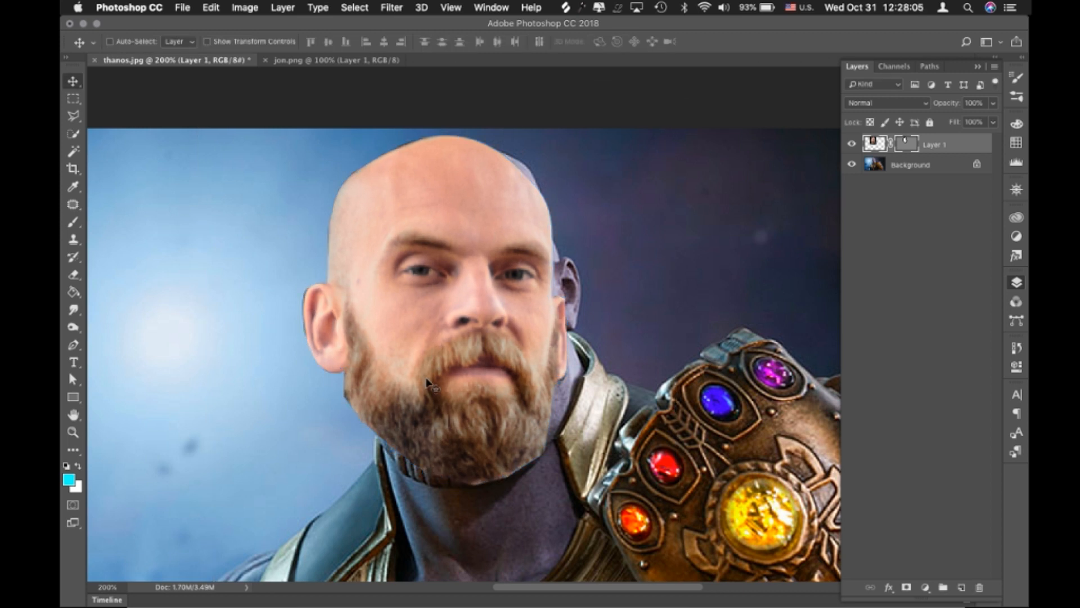
Enlarge the masked head slightly and reposition it to cover more of Thanos's head
scroll(428, 383, down, 2)
scroll(427, 383, down, 2)
key(ctrl+t)
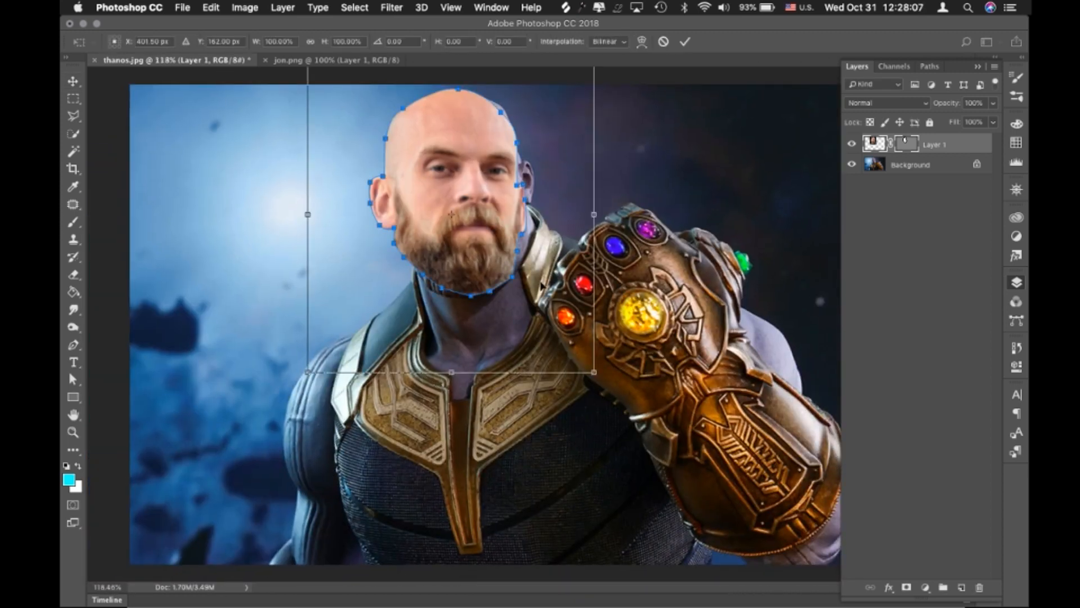
drag(593, 372, 607, 387)
key(Return)
mouse_move(471, 245)
mouse_down()
mouse_move(447, 286)
mouse_move(463, 223)
mouse_move(463, 242)
mouse_up()
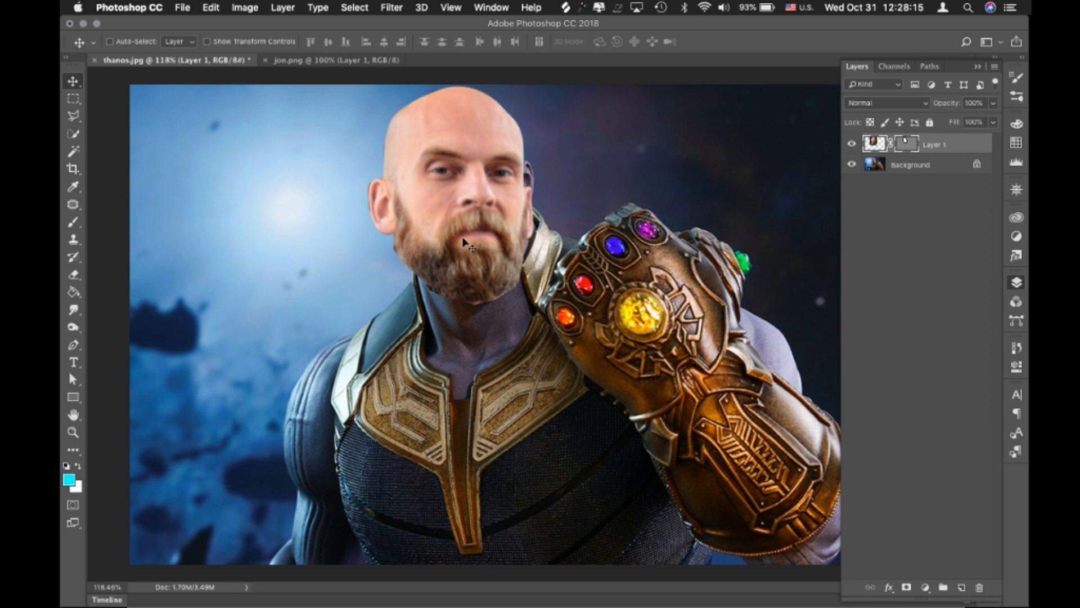